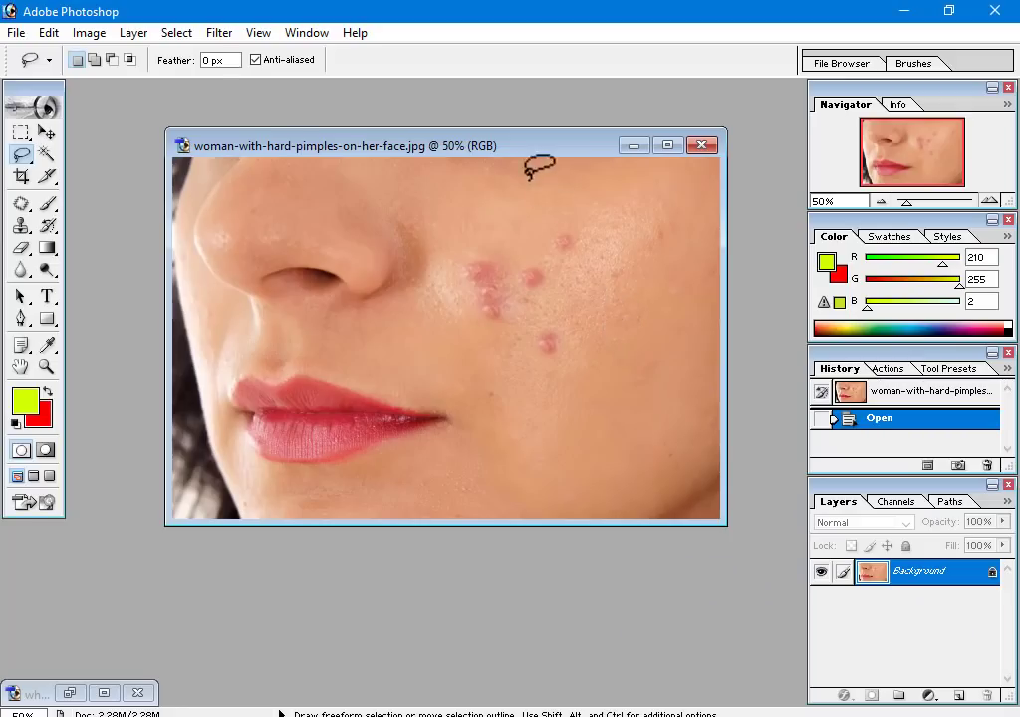
{"action": "left_click_drag", "start_coordinate": [531, 156], "coordinate": [485, 170]}
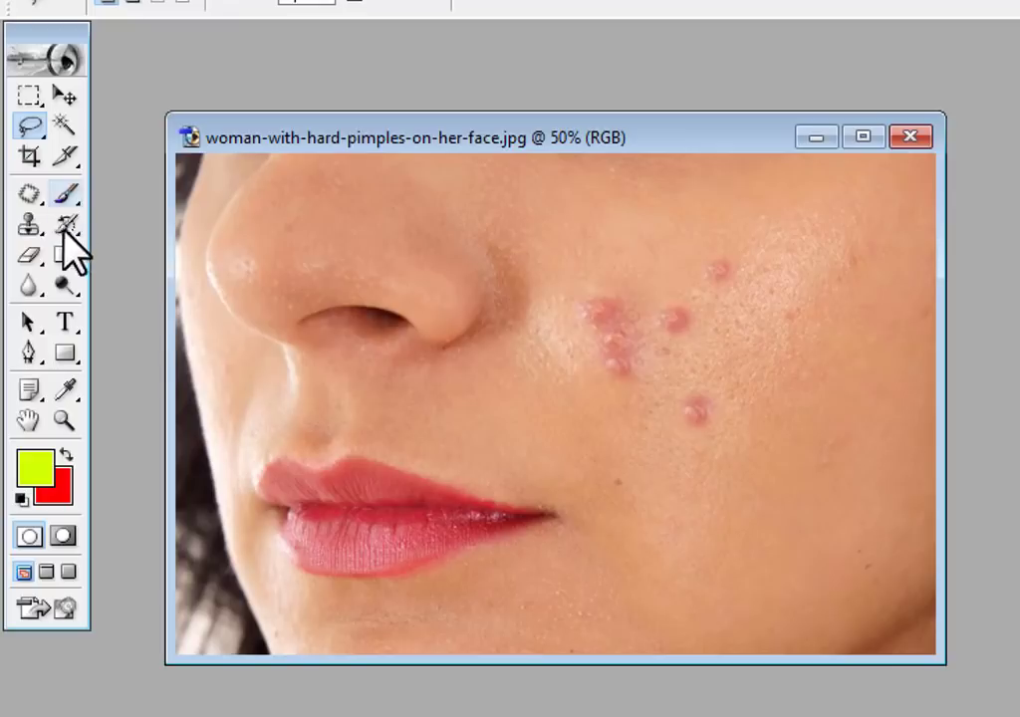
{"action": "left_click", "coordinate": [30, 194]}
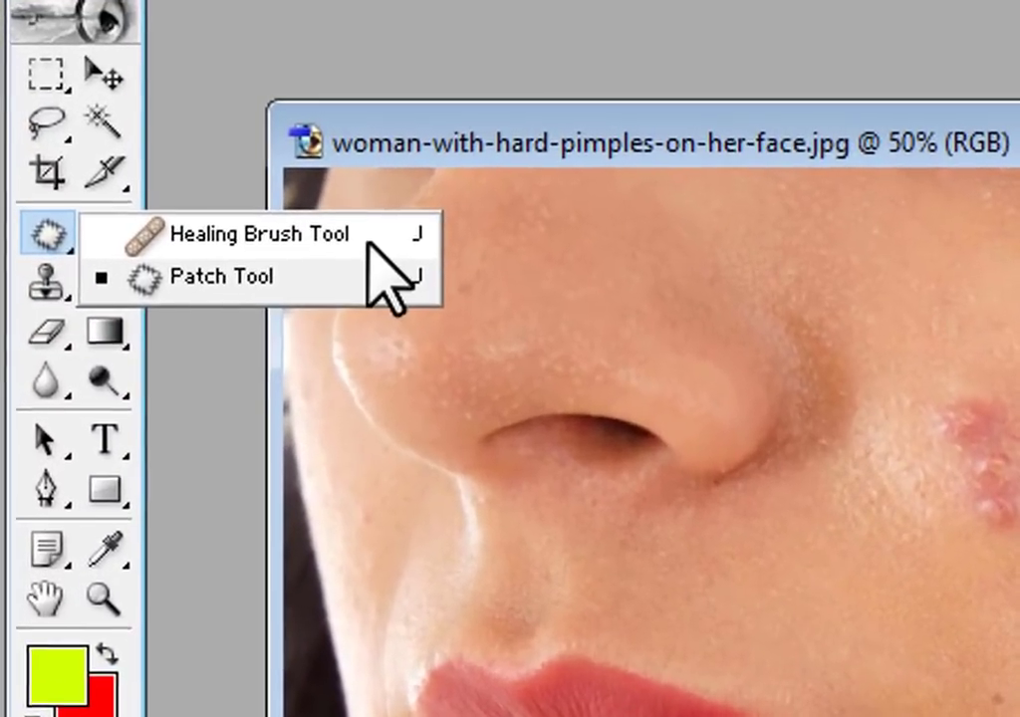
{"action": "left_click", "coordinate": [35, 286]}
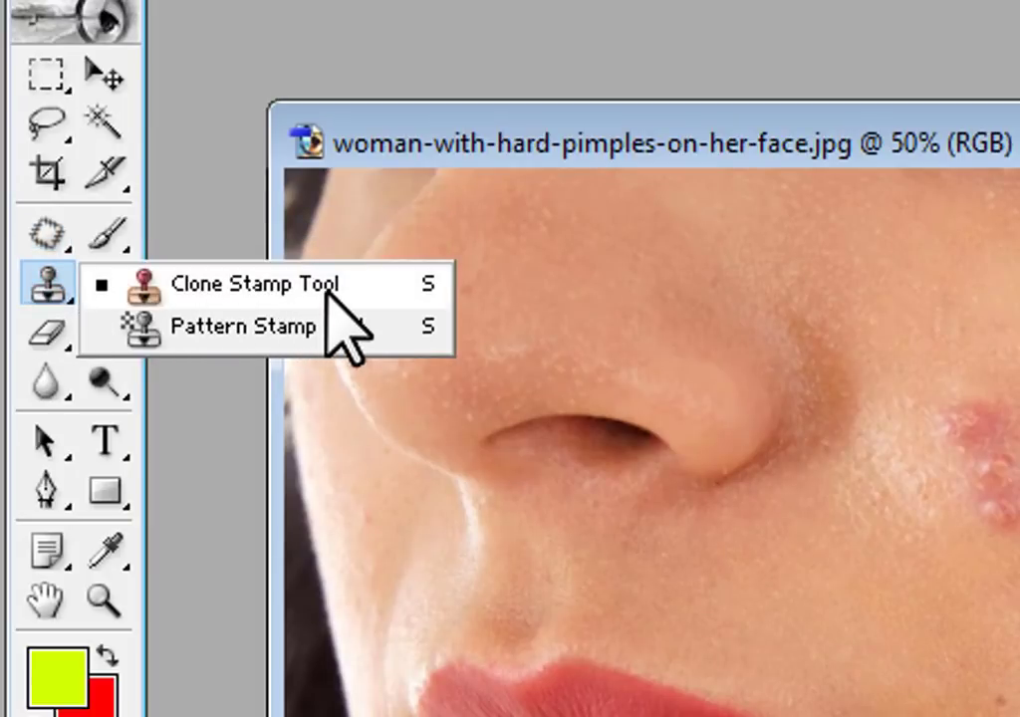
Activate the Healing Brush tool for retouching the pimples.
{"action": "left_click", "coordinate": [31, 242]}
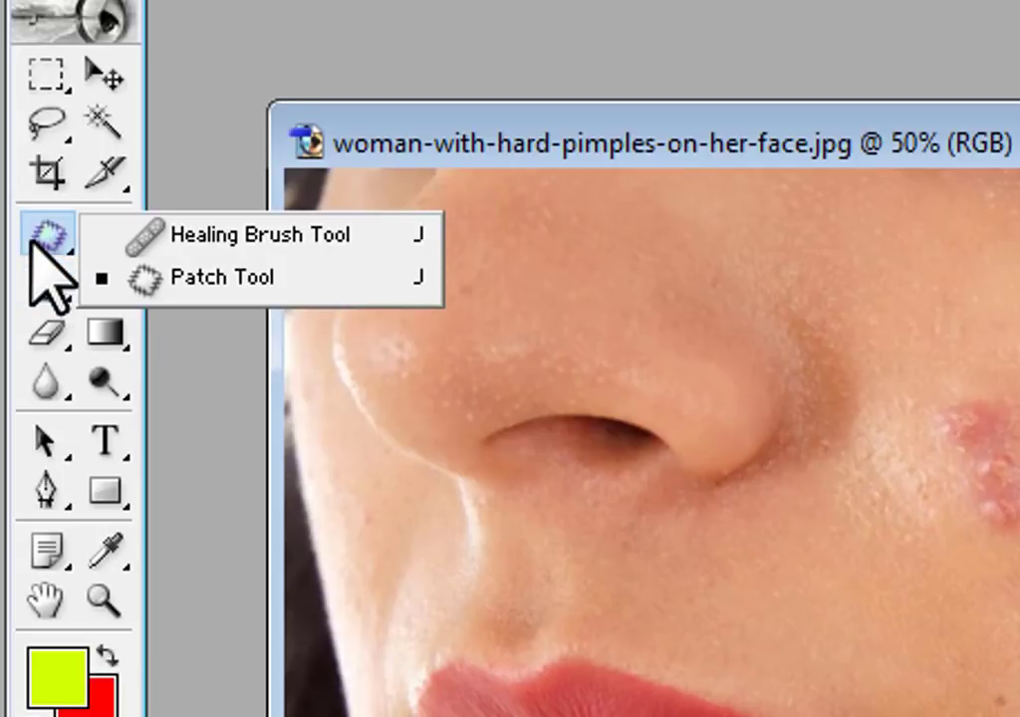
{"action": "left_click", "coordinate": [227, 239]}
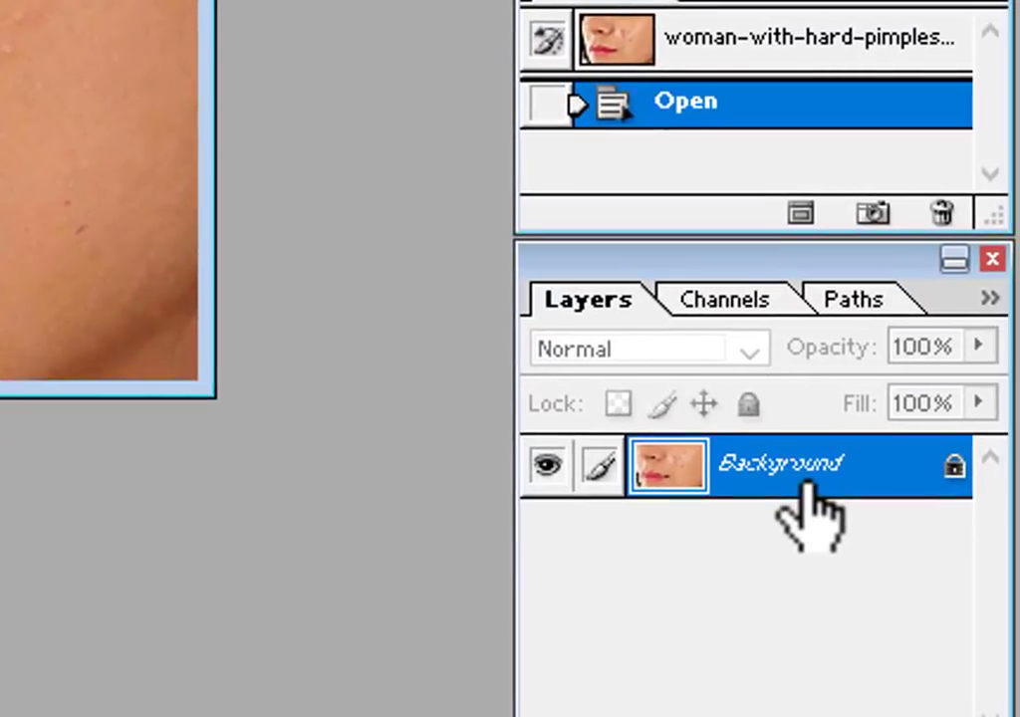
Convert the Background into a regular layer named Layer 0 and duplicate it.
{"action": "double_click", "coordinate": [803, 464]}
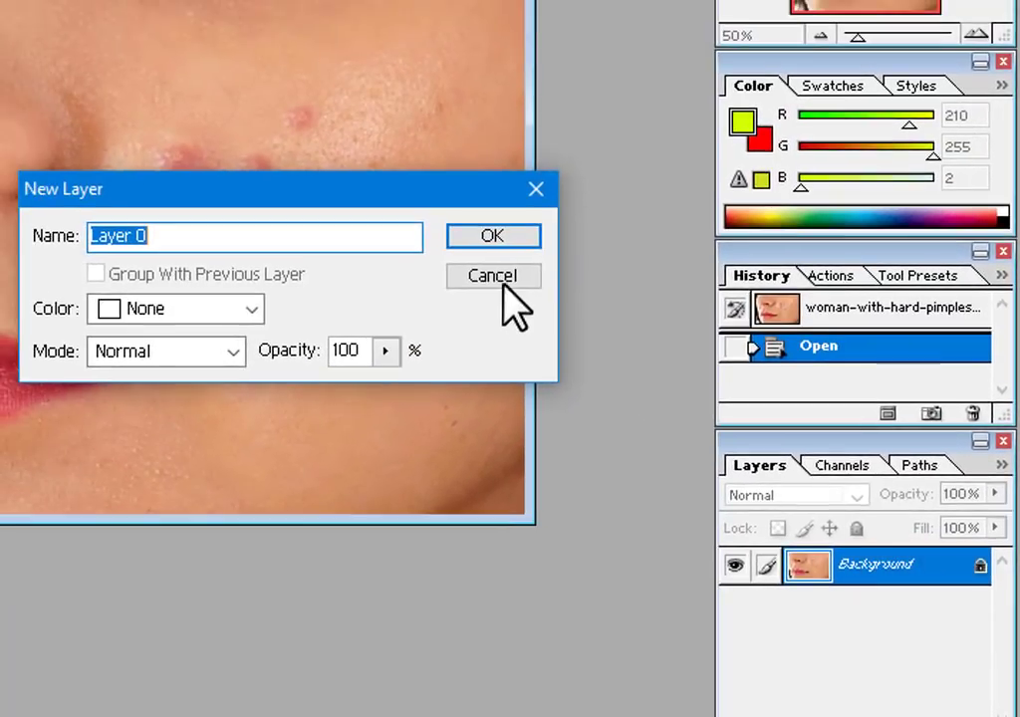
{"action": "left_click", "coordinate": [498, 236]}
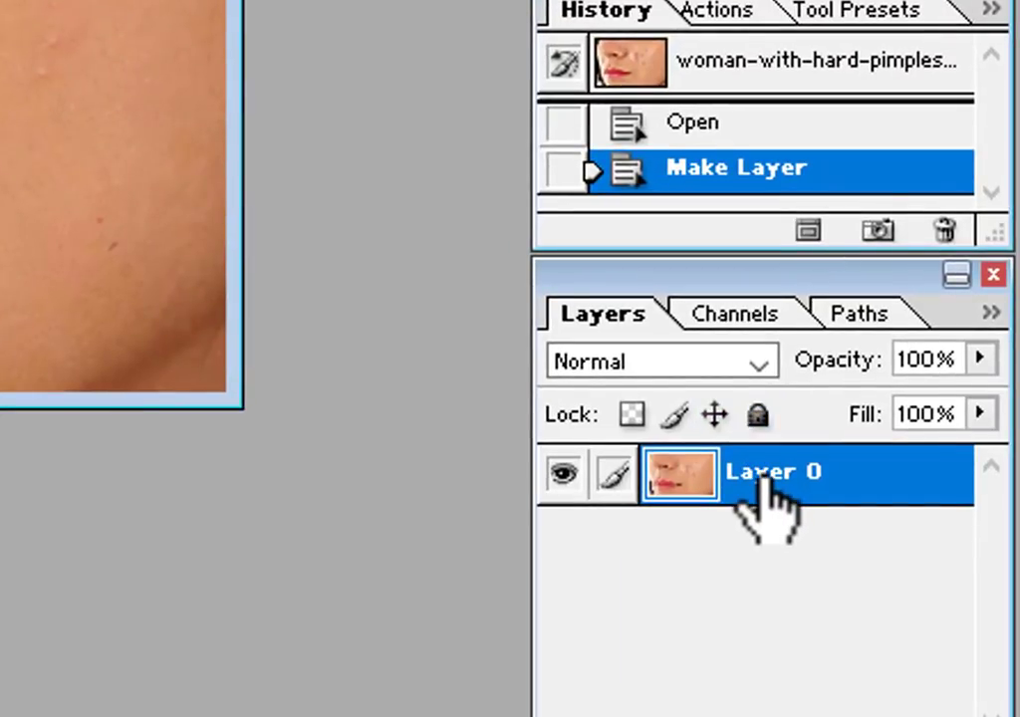
{"action": "key", "text": "ctrl+j"}
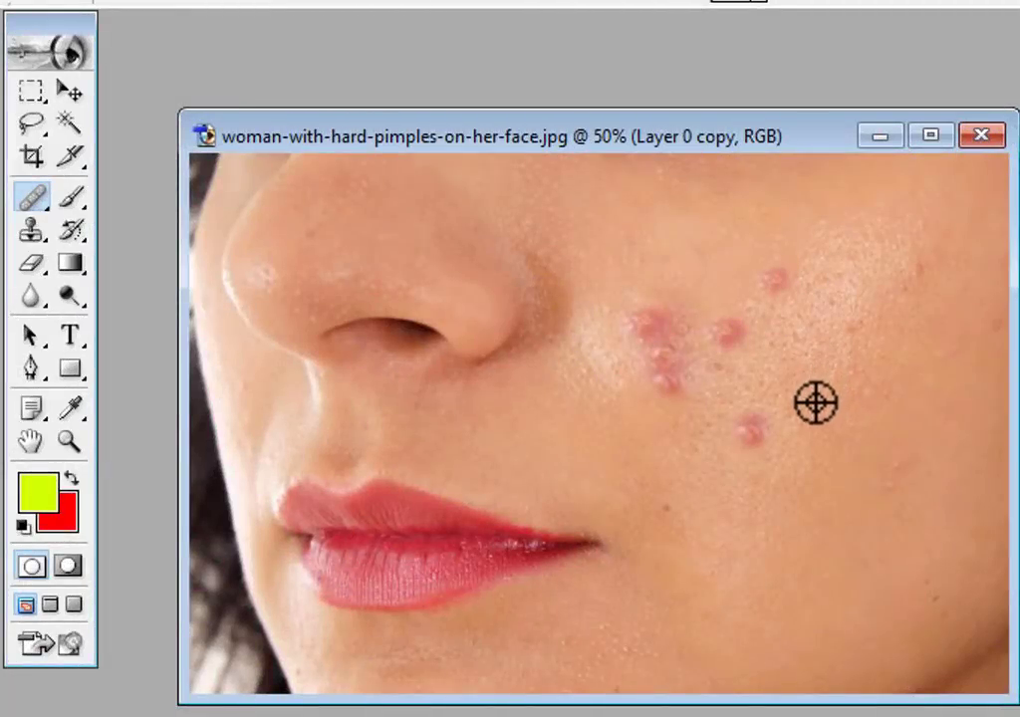
Sample the clean skin beside the lowest cheek pimple and heal that pimple with repeated Healing Brush dabs.
{"action": "left_click", "coordinate": [812, 407], "text": "alt"}
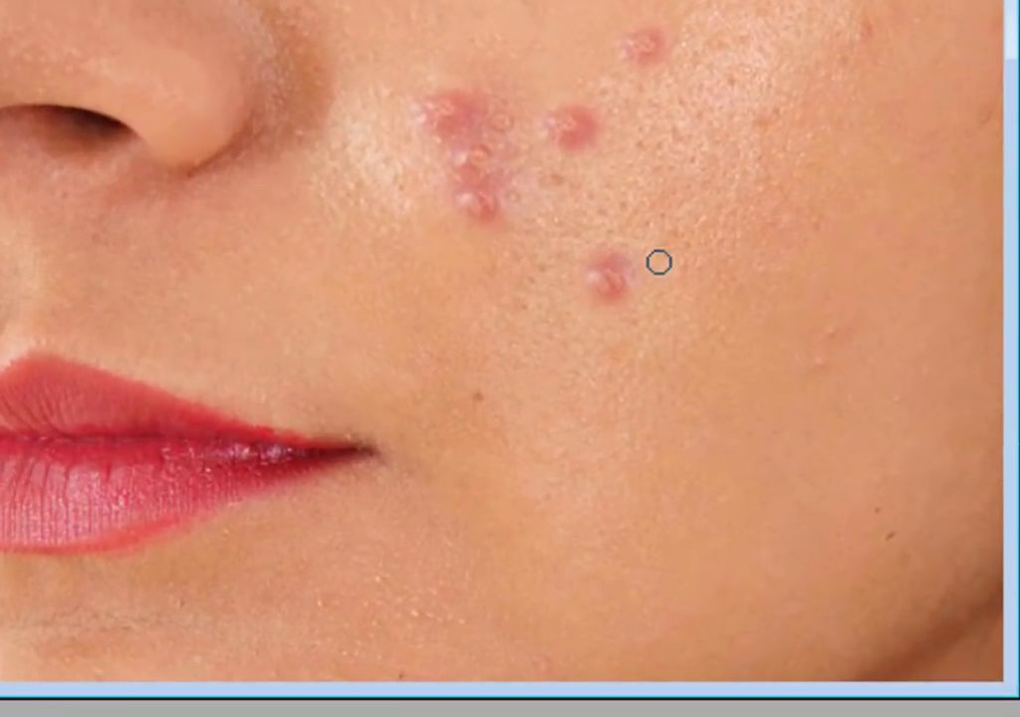
{"action": "left_click", "coordinate": [607, 278]}
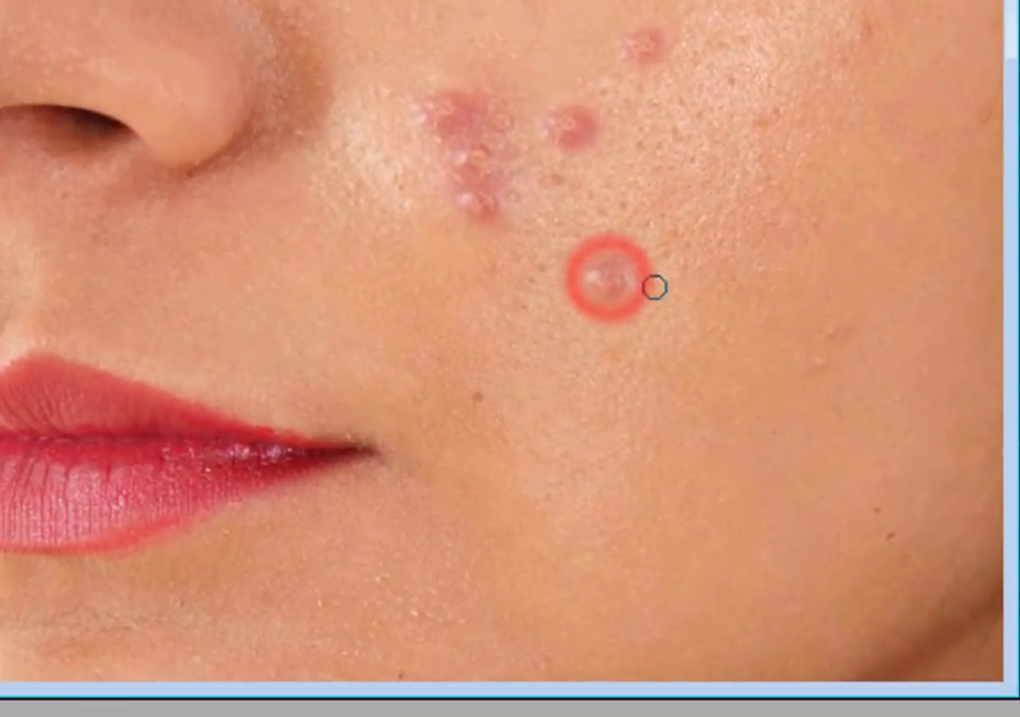
{"action": "left_click", "coordinate": [614, 280]}
{"action": "left_click", "coordinate": [634, 321]}
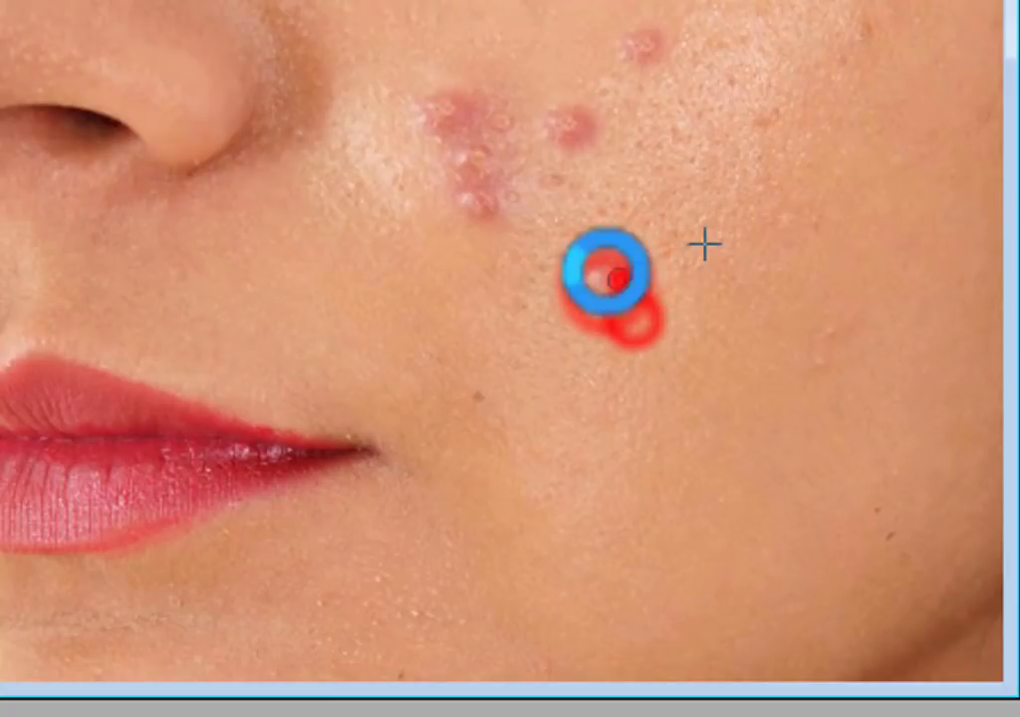
{"action": "left_click", "coordinate": [587, 255]}
{"action": "left_click", "coordinate": [596, 291]}
{"action": "left_click", "coordinate": [619, 269]}
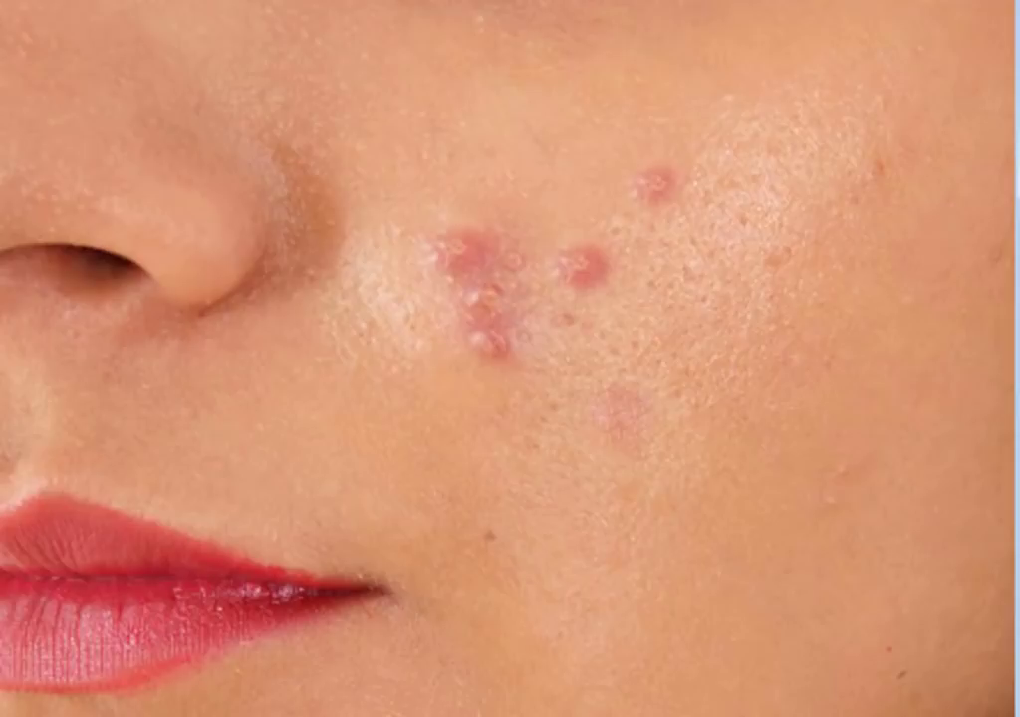
Sample the skin next to the uppermost cheek pimple and heal that pimple with repeated Healing Brush dabs.
{"action": "left_click", "coordinate": [723, 195]}
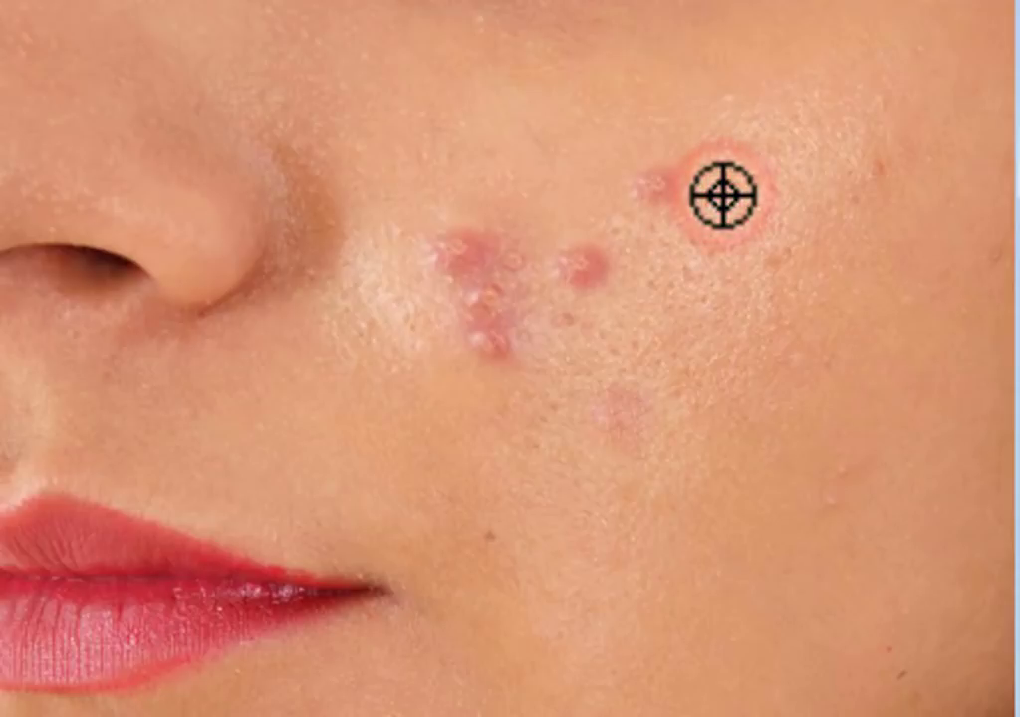
{"action": "left_click", "coordinate": [656, 182]}
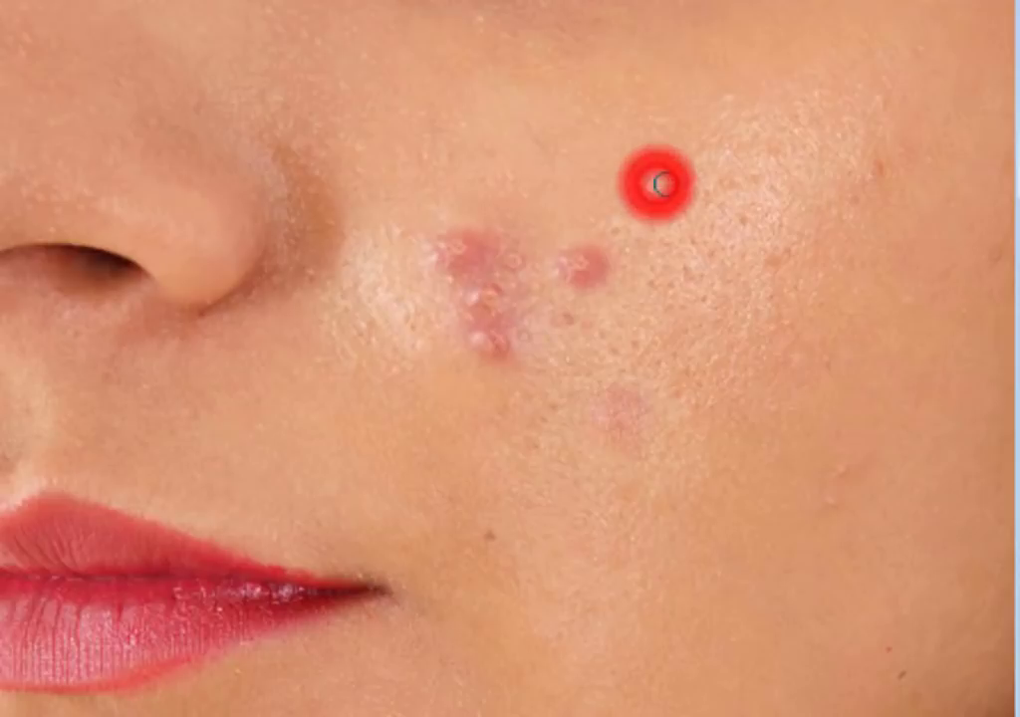
{"action": "left_click", "coordinate": [662, 188]}
{"action": "left_click", "coordinate": [662, 173]}
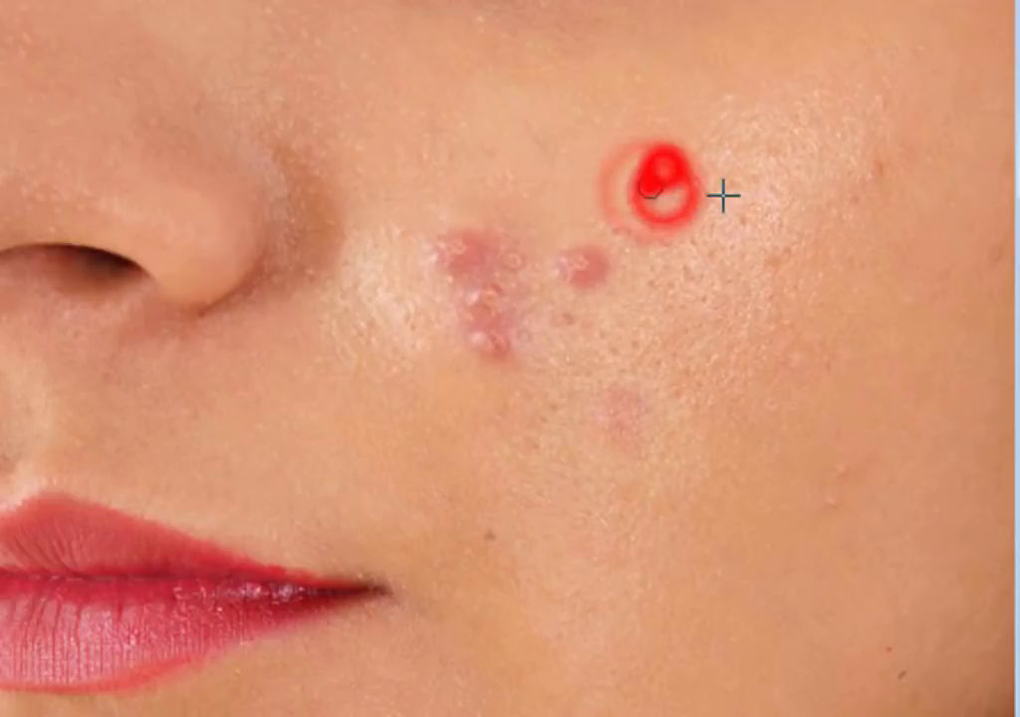
{"action": "left_click", "coordinate": [671, 175]}
{"action": "left_click", "coordinate": [653, 183]}
{"action": "left_click", "coordinate": [669, 184]}
{"action": "left_click", "coordinate": [676, 178]}
{"action": "left_click", "coordinate": [660, 186]}
{"action": "left_click", "coordinate": [648, 173]}
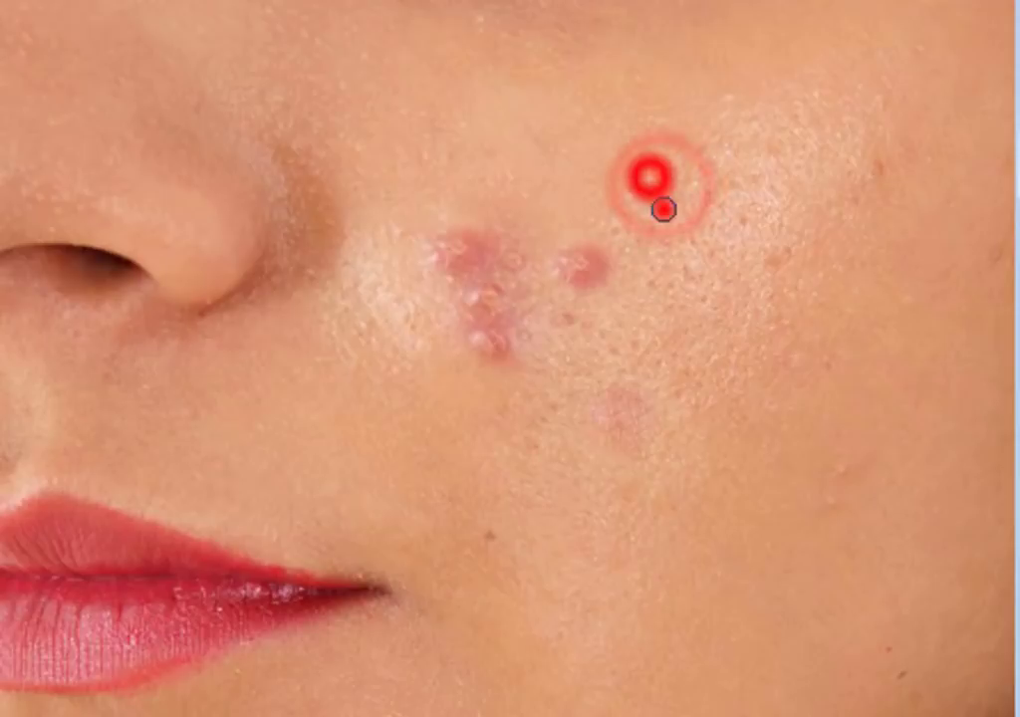
{"action": "left_click", "coordinate": [662, 207]}
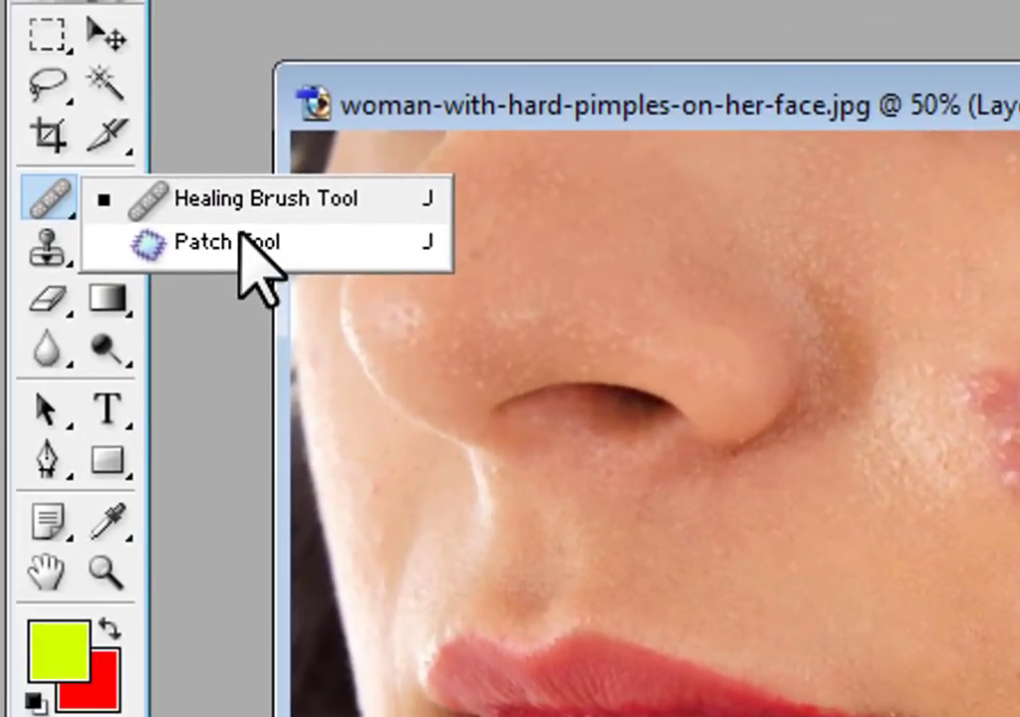
Use the Patch tool to replace the middle cheek pimple and the lowest pimple of the cluster beside the nose with clean skin.
{"action": "left_click", "coordinate": [239, 241]}
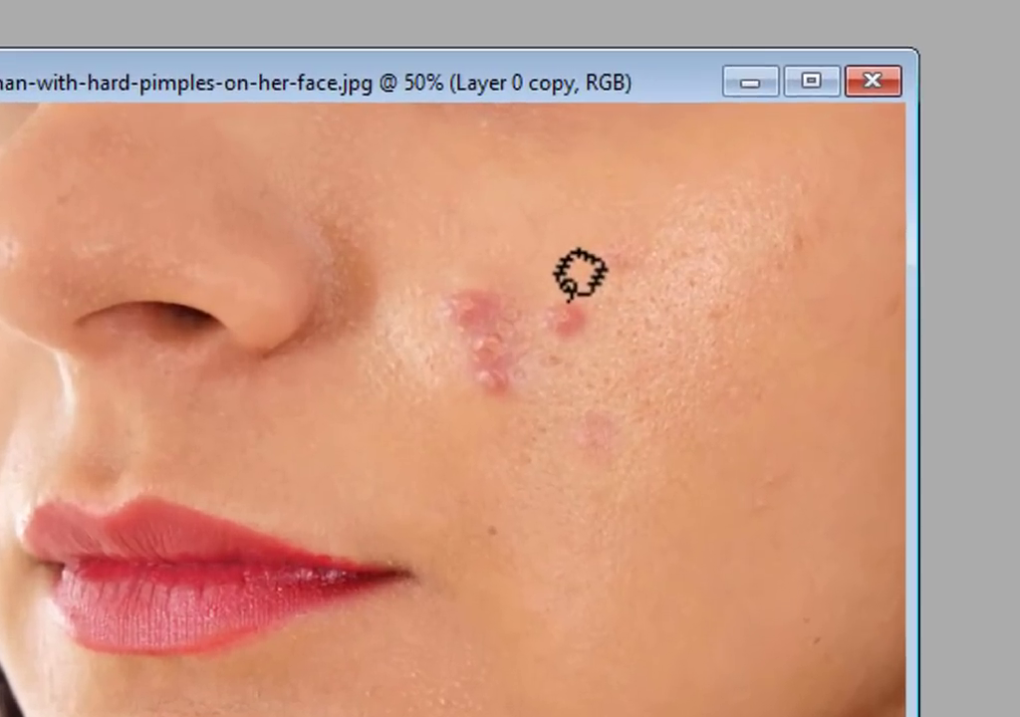
{"action": "left_click", "coordinate": [673, 235]}
{"action": "mouse_move", "coordinate": [554, 269]}
{"action": "left_mouse_down"}
{"action": "mouse_move", "coordinate": [529, 320]}
{"action": "mouse_move", "coordinate": [547, 335]}
{"action": "mouse_move", "coordinate": [574, 334]}
{"action": "mouse_move", "coordinate": [595, 286]}
{"action": "left_mouse_up"}
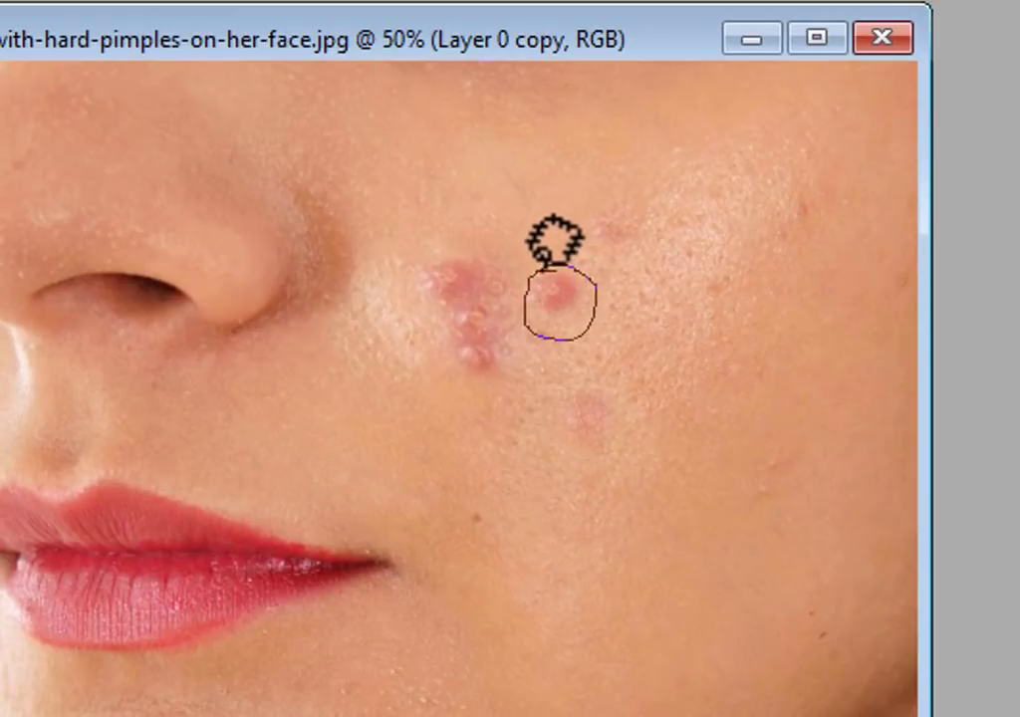
{"action": "left_click_drag", "start_coordinate": [543, 261], "coordinate": [545, 265]}
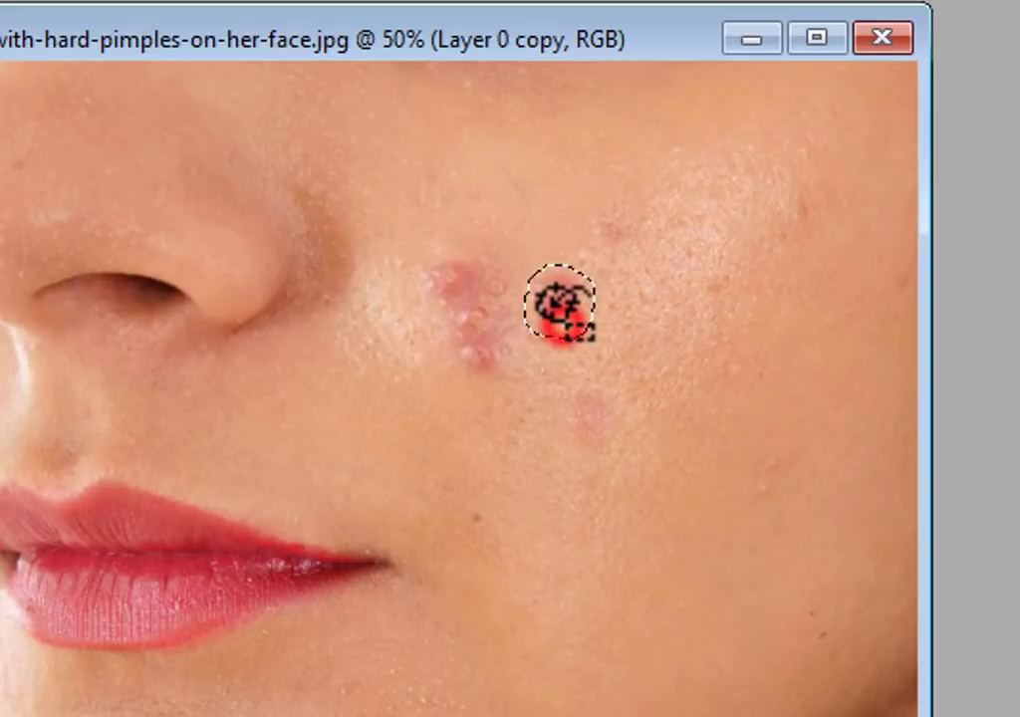
{"action": "left_click_drag", "start_coordinate": [585, 364], "coordinate": [677, 282]}
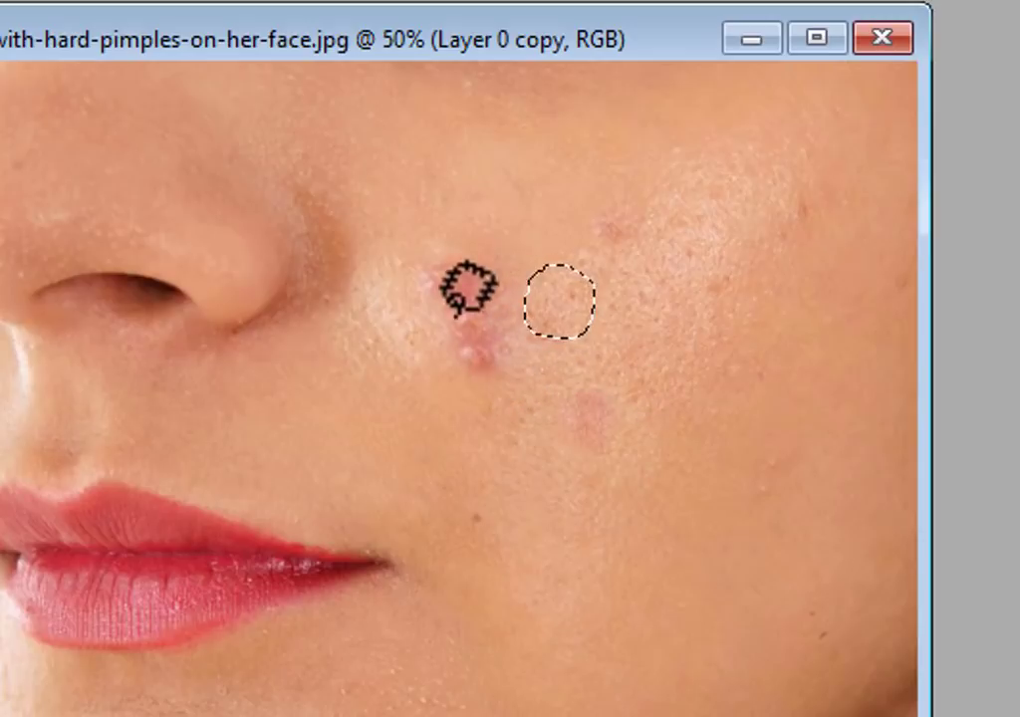
{"action": "mouse_move", "coordinate": [491, 345]}
{"action": "left_mouse_down"}
{"action": "mouse_move", "coordinate": [453, 353]}
{"action": "mouse_move", "coordinate": [497, 349]}
{"action": "mouse_move", "coordinate": [518, 372]}
{"action": "mouse_move", "coordinate": [546, 378]}
{"action": "left_mouse_up"}
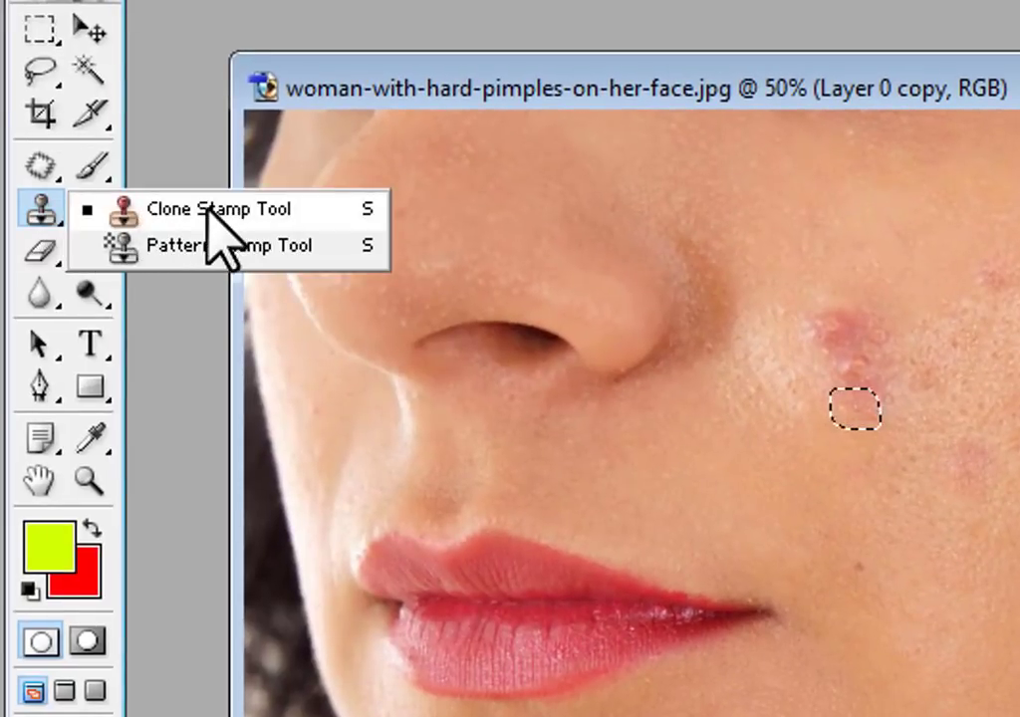
Clone nearby clean skin over the remaining pimple cluster beside the nose with an enlarged Clone Stamp brush.
{"action": "left_click", "coordinate": [214, 209]}
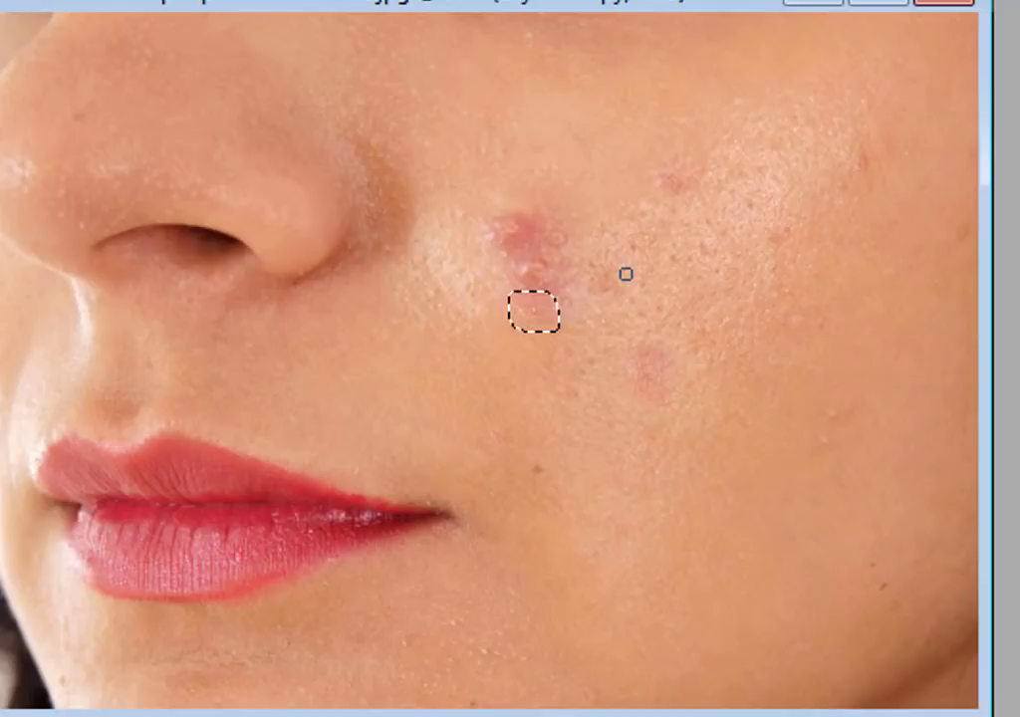
{"action": "key", "text": "bracketright"}
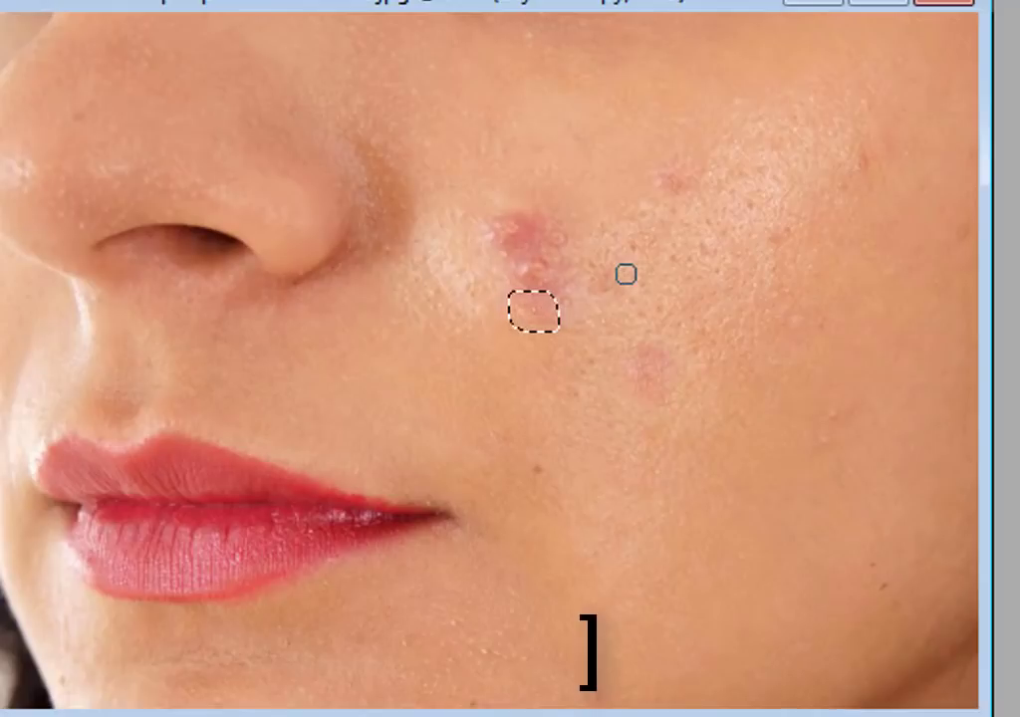
{"action": "key", "text": "bracketright"}
{"action": "key", "text": "bracketright"}
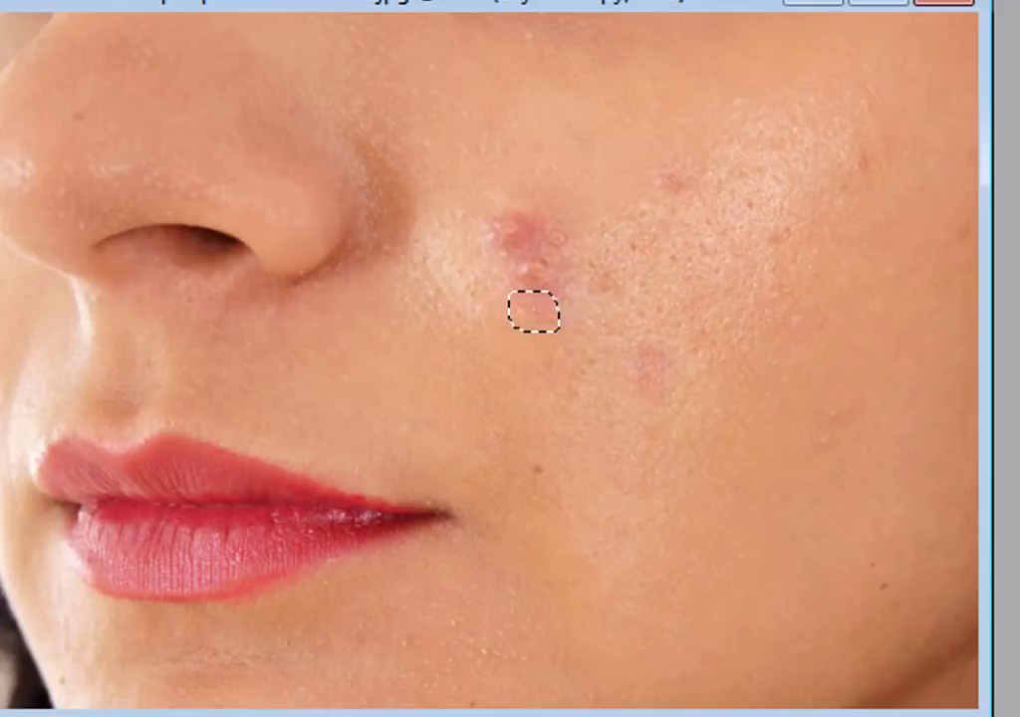
{"action": "left_click", "coordinate": [658, 269], "text": "alt"}
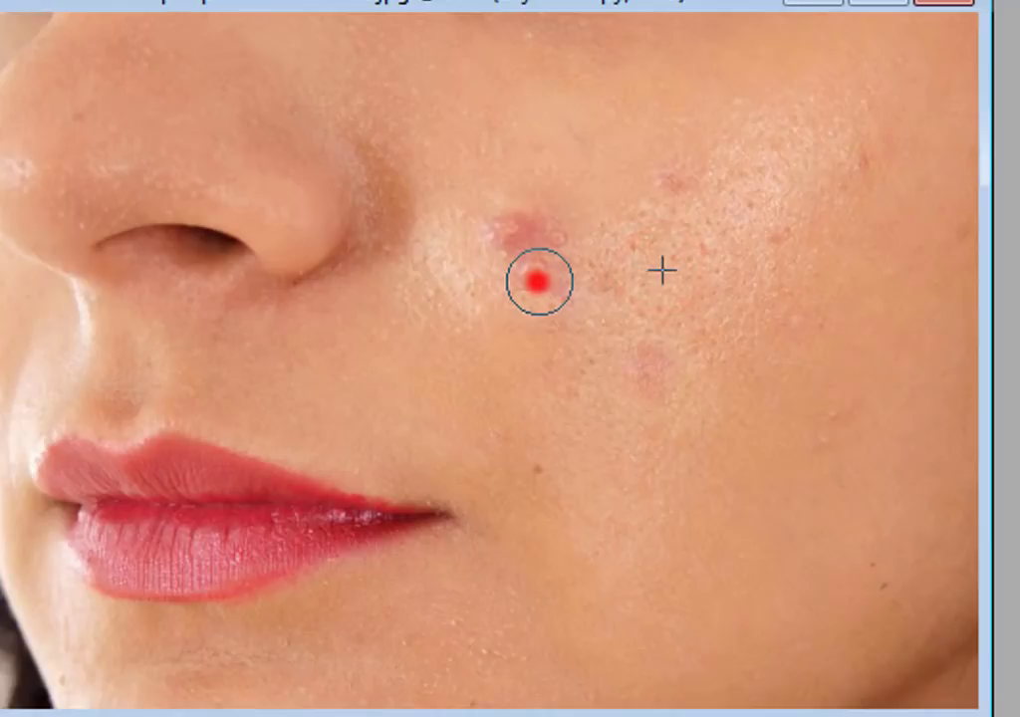
{"action": "left_click", "coordinate": [539, 282]}
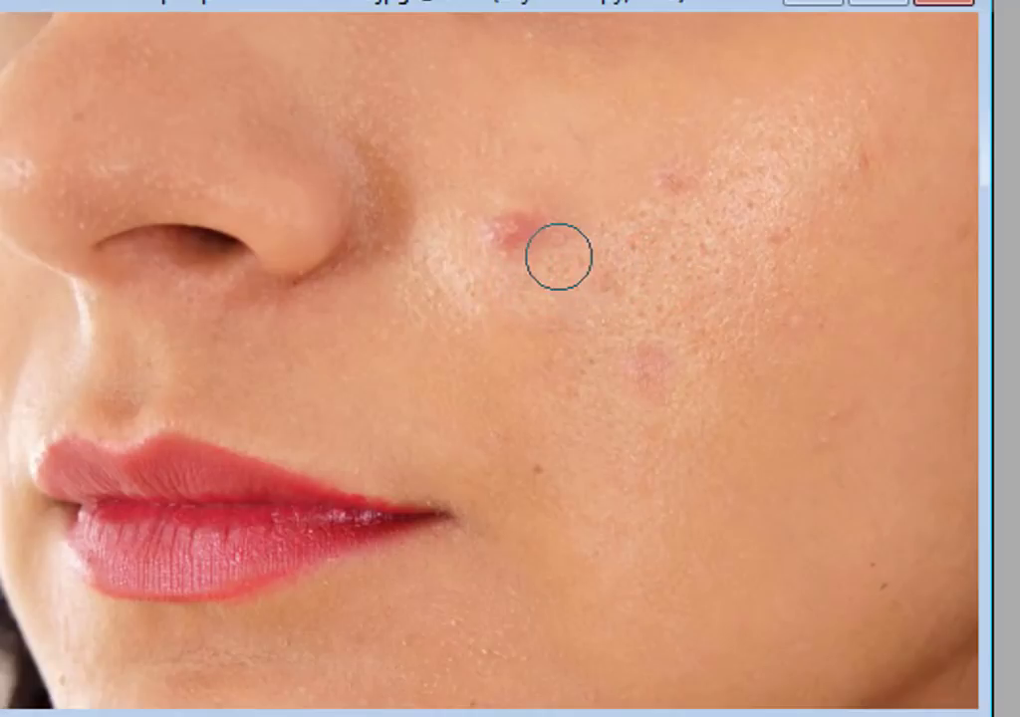
{"action": "left_click", "coordinate": [637, 237], "text": "alt"}
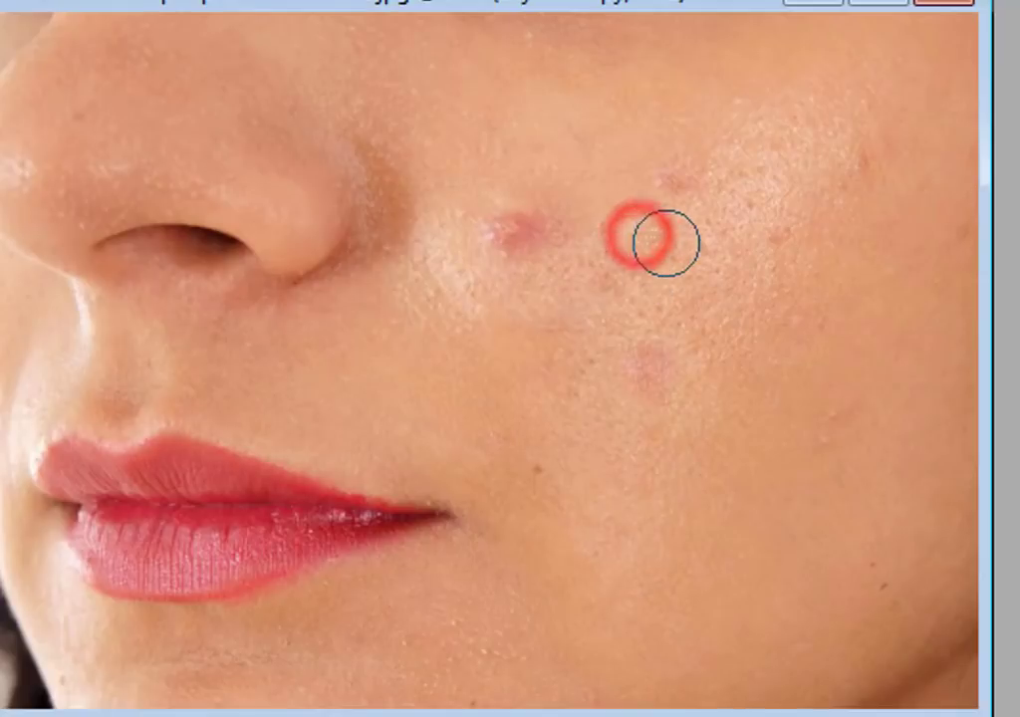
{"action": "mouse_move", "coordinate": [514, 227]}
{"action": "left_mouse_down"}
{"action": "mouse_move", "coordinate": [546, 226]}
{"action": "mouse_move", "coordinate": [510, 202]}
{"action": "mouse_move", "coordinate": [487, 232]}
{"action": "left_mouse_up"}
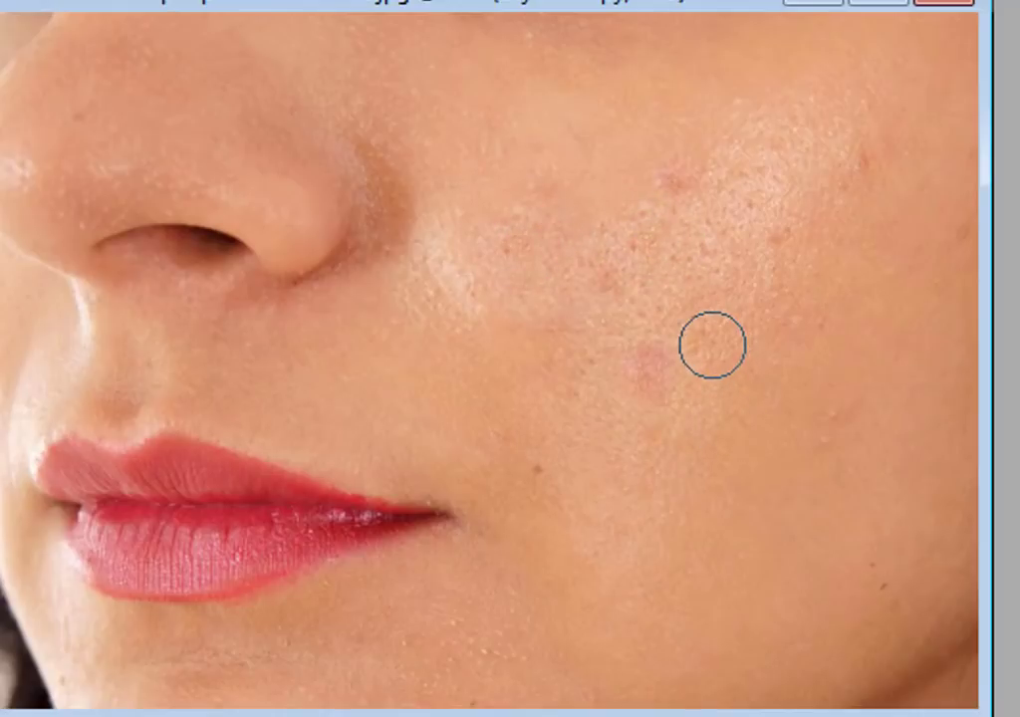
Clone freshly sampled skin over the faint red mark low on the cheek and the shiny area on the upper cheek.
{"action": "left_click", "coordinate": [716, 426], "text": "alt"}
{"action": "left_click_drag", "start_coordinate": [614, 361], "coordinate": [642, 370]}
{"action": "left_click", "coordinate": [823, 317], "text": "alt"}
{"action": "mouse_move", "coordinate": [752, 220]}
{"action": "left_mouse_down"}
{"action": "mouse_move", "coordinate": [745, 230]}
{"action": "mouse_move", "coordinate": [764, 164]}
{"action": "left_mouse_up"}
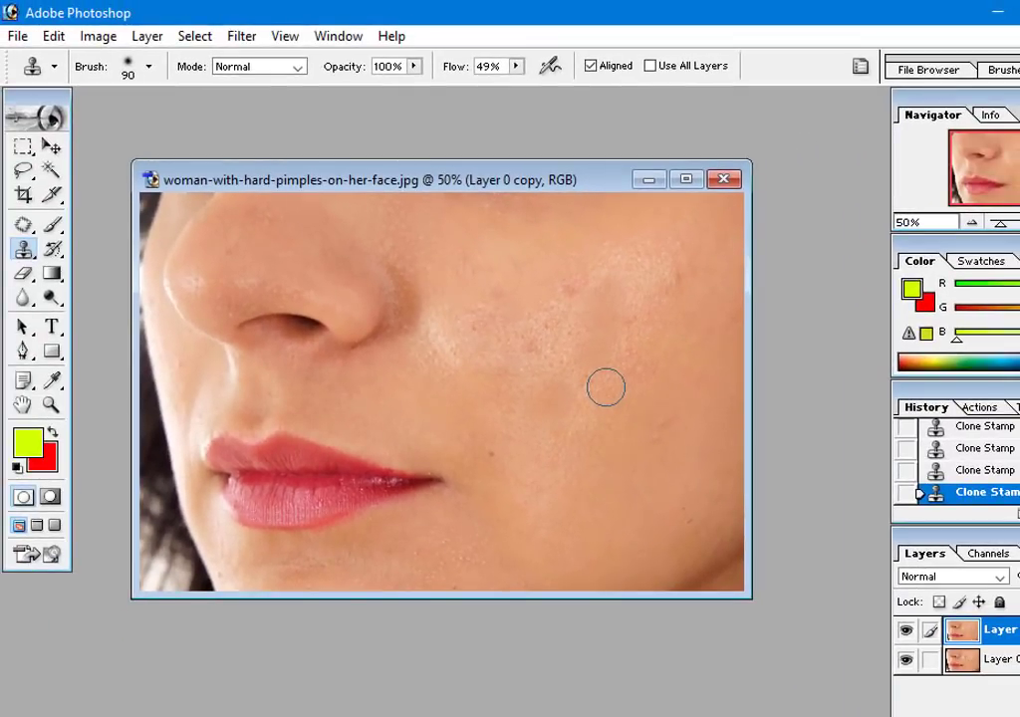
Minimize the retouched woman's photo and bring up what-causes-acne-56a085c13df78cafdaa26b65.jpg.
{"action": "left_click_drag", "start_coordinate": [21, 225], "coordinate": [97, 228]}
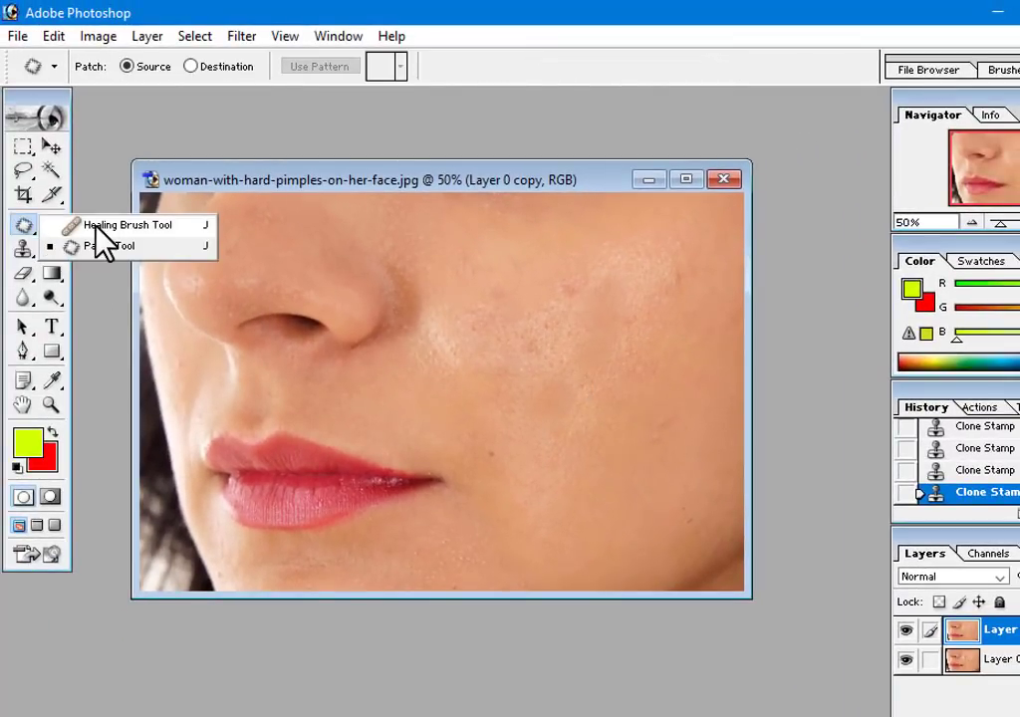
{"action": "left_click", "coordinate": [648, 183]}
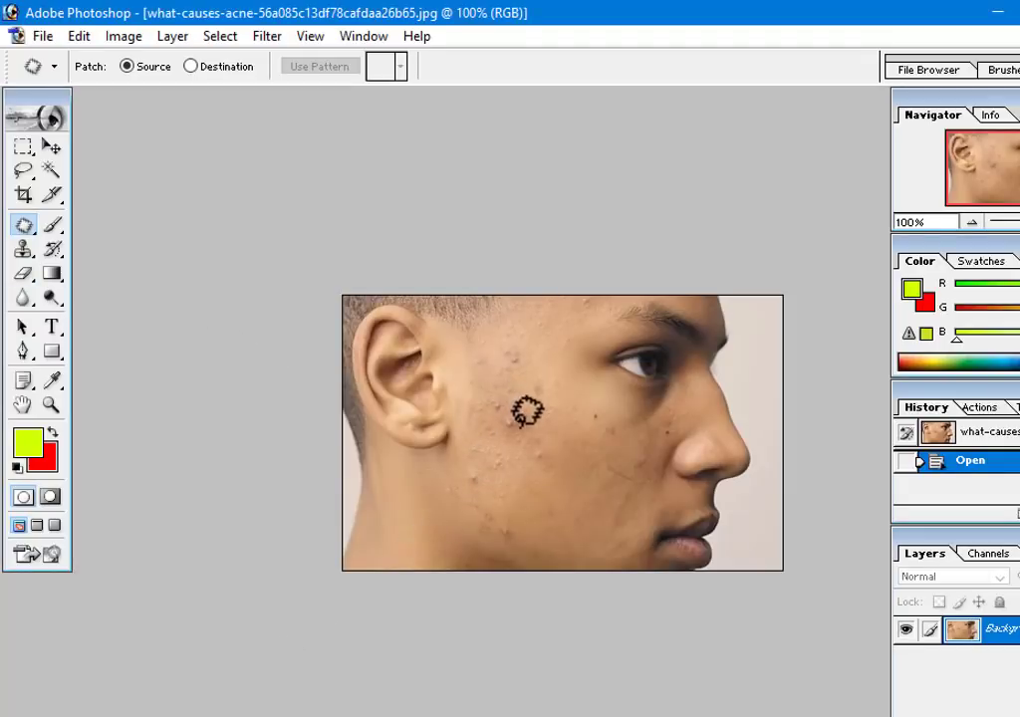
{"action": "left_click", "coordinate": [23, 225]}
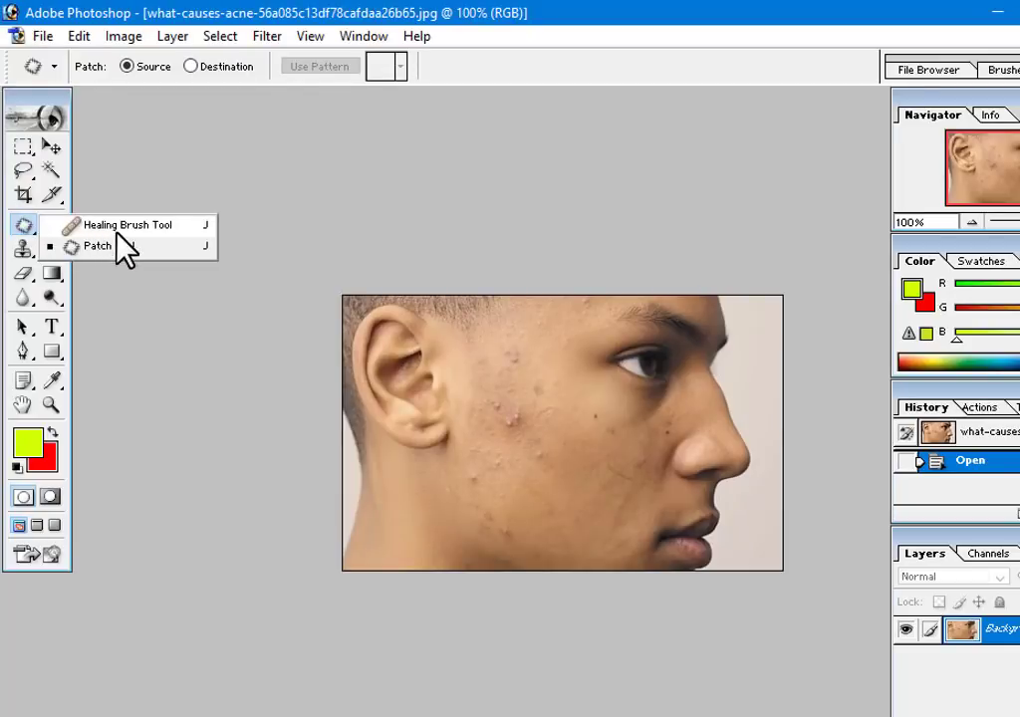
{"action": "left_click", "coordinate": [22, 250]}
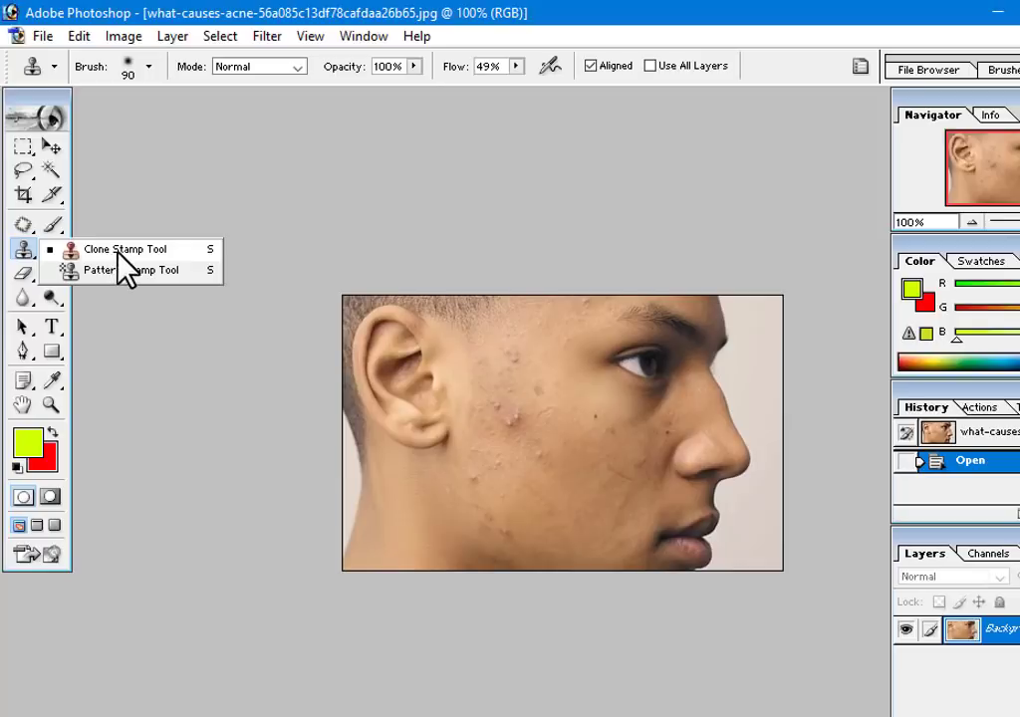
{"action": "left_click", "coordinate": [23, 225]}
{"action": "left_click", "coordinate": [23, 250]}
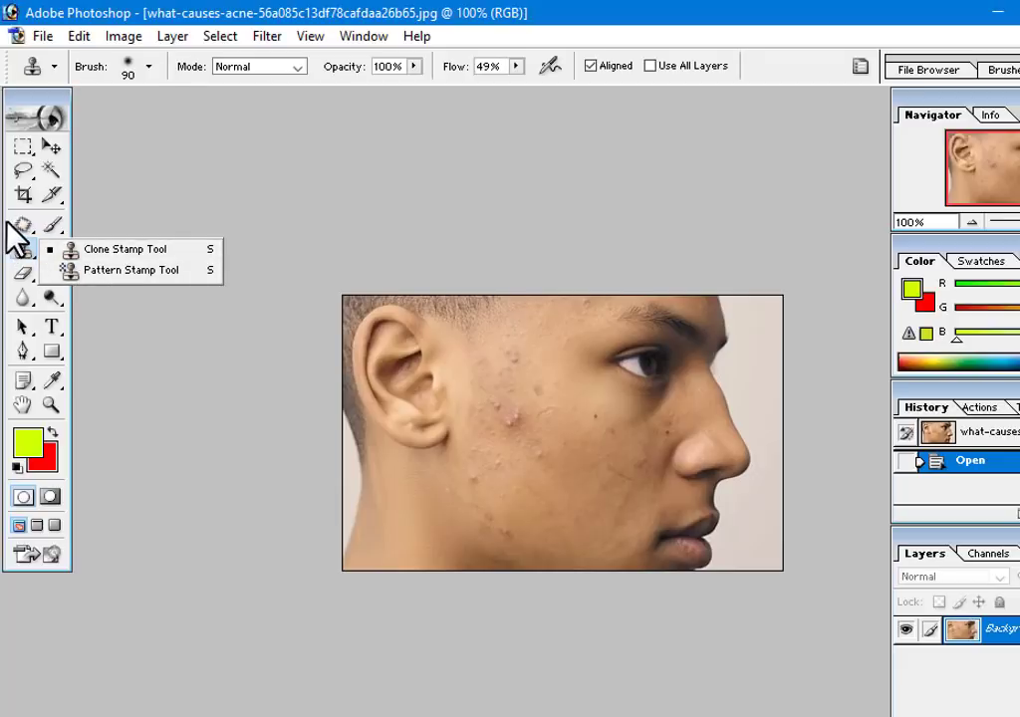
Use the Patch tool to replace the pimple on the jaw below the earlobe with adjacent clean skin.
{"action": "left_click", "coordinate": [23, 225]}
{"action": "left_click", "coordinate": [80, 247]}
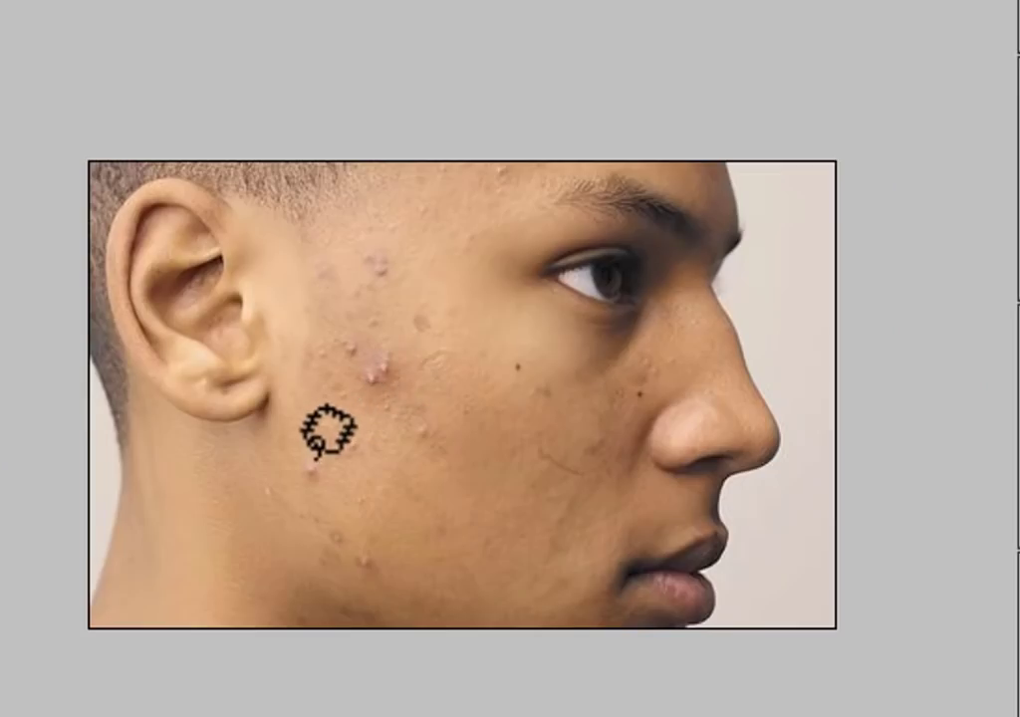
{"action": "mouse_move", "coordinate": [313, 458]}
{"action": "left_mouse_down"}
{"action": "mouse_move", "coordinate": [306, 487]}
{"action": "mouse_move", "coordinate": [328, 474]}
{"action": "mouse_move", "coordinate": [317, 445]}
{"action": "mouse_move", "coordinate": [314, 487]}
{"action": "mouse_move", "coordinate": [371, 476]}
{"action": "left_mouse_up"}
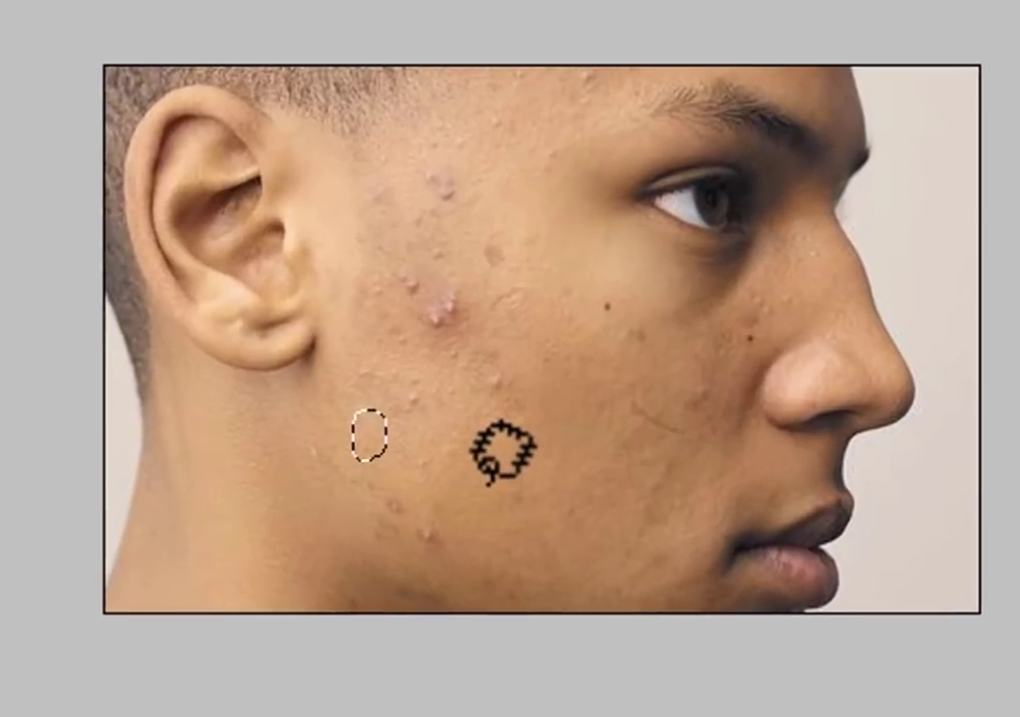
Patch the small bump and the red pimple on the cheek beside the ear, plus the purplish pimple near the temple, with smoother skin.
{"action": "key", "text": "ctrl+plus"}
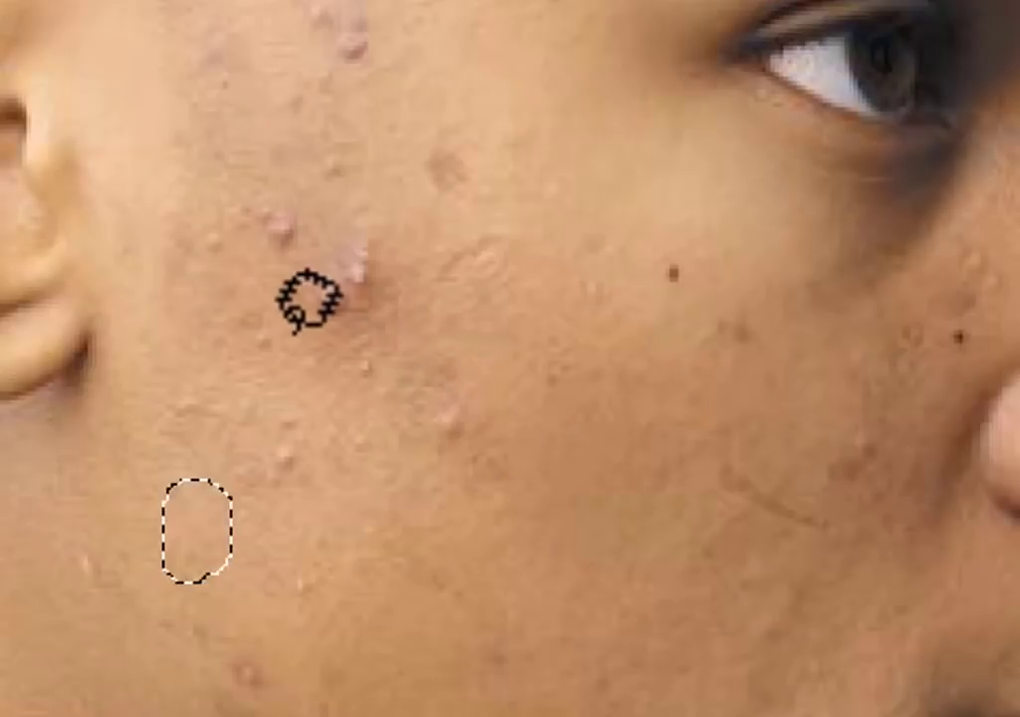
{"action": "left_click", "coordinate": [292, 191]}
{"action": "mouse_move", "coordinate": [288, 187]}
{"action": "left_mouse_down"}
{"action": "mouse_move", "coordinate": [329, 214]}
{"action": "mouse_move", "coordinate": [254, 186]}
{"action": "left_mouse_up"}
{"action": "mouse_move", "coordinate": [279, 228]}
{"action": "left_mouse_down"}
{"action": "mouse_move", "coordinate": [408, 196]}
{"action": "mouse_move", "coordinate": [403, 207]}
{"action": "left_mouse_up"}
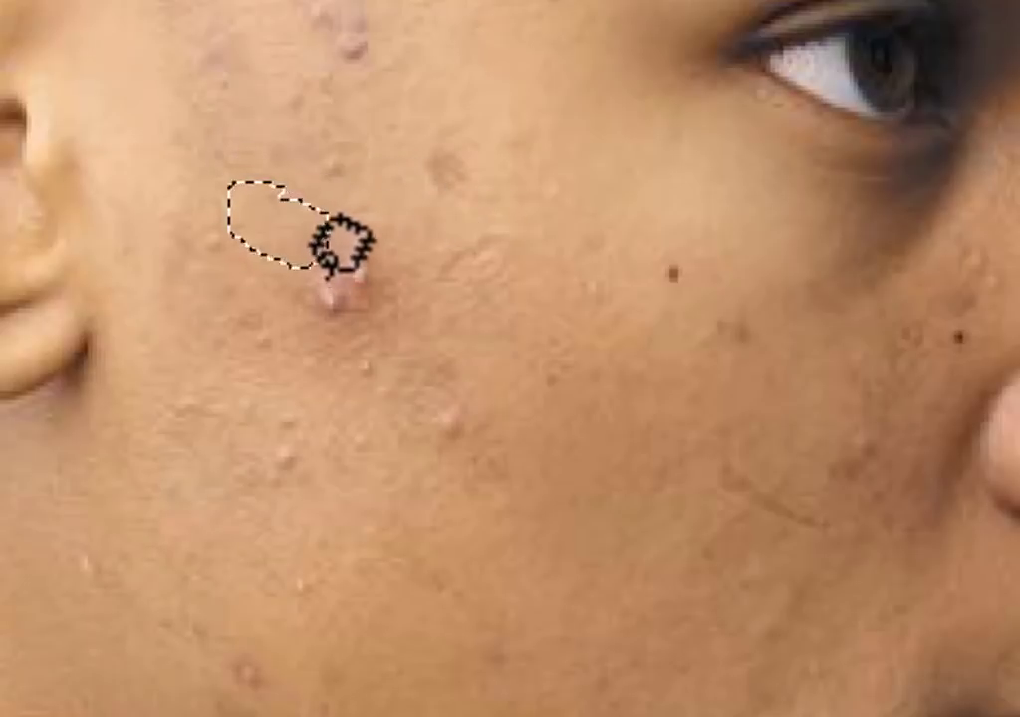
{"action": "mouse_move", "coordinate": [321, 255]}
{"action": "left_mouse_down"}
{"action": "mouse_move", "coordinate": [269, 292]}
{"action": "mouse_move", "coordinate": [321, 256]}
{"action": "mouse_move", "coordinate": [346, 344]}
{"action": "mouse_move", "coordinate": [383, 247]}
{"action": "mouse_move", "coordinate": [326, 253]}
{"action": "left_mouse_up"}
{"action": "key", "text": "ctrl+d"}
{"action": "mouse_move", "coordinate": [347, 309]}
{"action": "left_mouse_down"}
{"action": "mouse_move", "coordinate": [455, 312]}
{"action": "mouse_move", "coordinate": [467, 287]}
{"action": "left_mouse_up"}
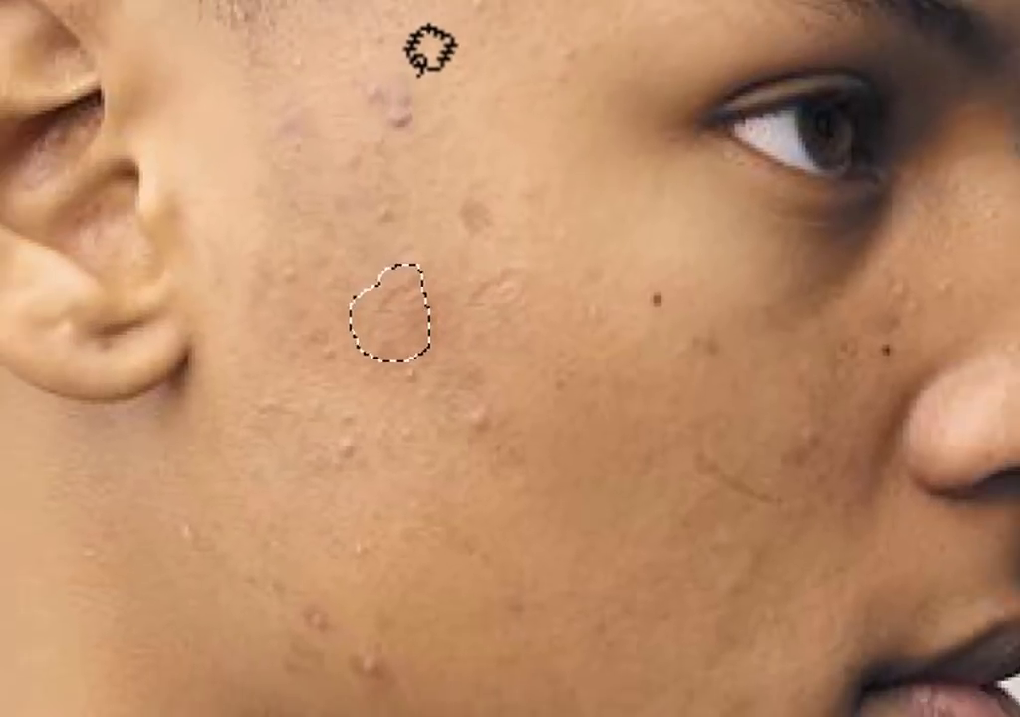
{"action": "mouse_move", "coordinate": [439, 123]}
{"action": "left_mouse_down"}
{"action": "mouse_move", "coordinate": [424, 175]}
{"action": "mouse_move", "coordinate": [438, 126]}
{"action": "left_mouse_up"}
{"action": "left_click_drag", "start_coordinate": [435, 176], "coordinate": [482, 202]}
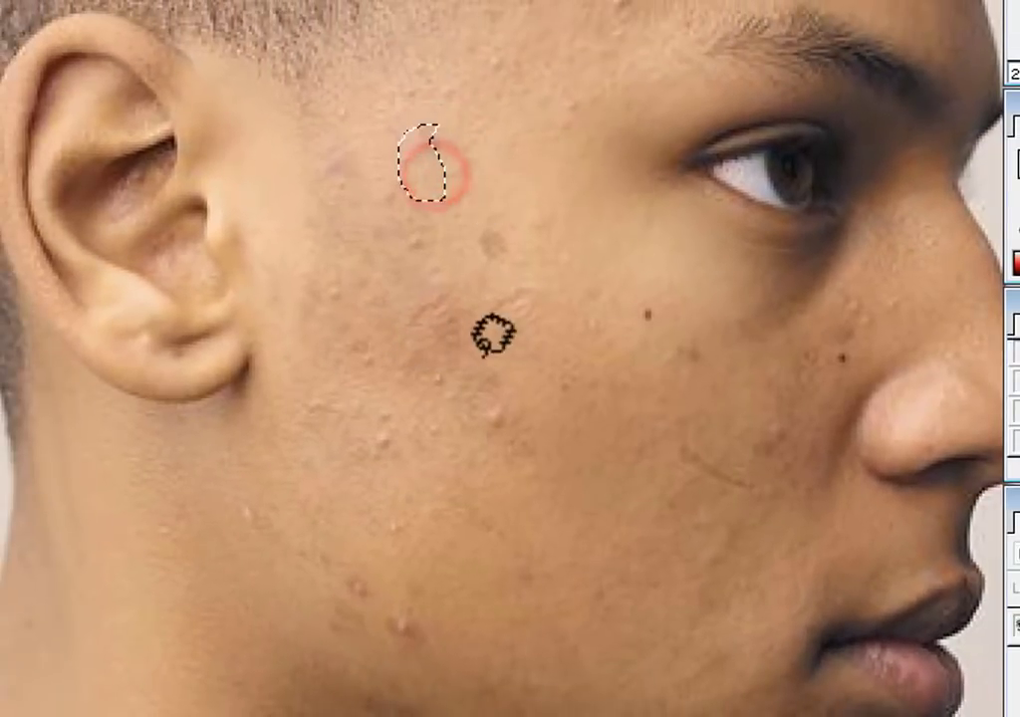
Patch the raised pimple on the middle of the cheek and the two spots along the jaw with nearby clean skin.
{"action": "left_click", "coordinate": [513, 395]}
{"action": "mouse_move", "coordinate": [513, 395]}
{"action": "left_mouse_down"}
{"action": "mouse_move", "coordinate": [511, 416]}
{"action": "mouse_move", "coordinate": [566, 468]}
{"action": "left_mouse_up"}
{"action": "mouse_move", "coordinate": [406, 600]}
{"action": "left_mouse_down"}
{"action": "mouse_move", "coordinate": [395, 632]}
{"action": "mouse_move", "coordinate": [432, 649]}
{"action": "mouse_move", "coordinate": [430, 594]}
{"action": "left_mouse_up"}
{"action": "mouse_move", "coordinate": [367, 549]}
{"action": "left_mouse_down"}
{"action": "mouse_move", "coordinate": [359, 569]}
{"action": "mouse_move", "coordinate": [398, 540]}
{"action": "left_mouse_up"}
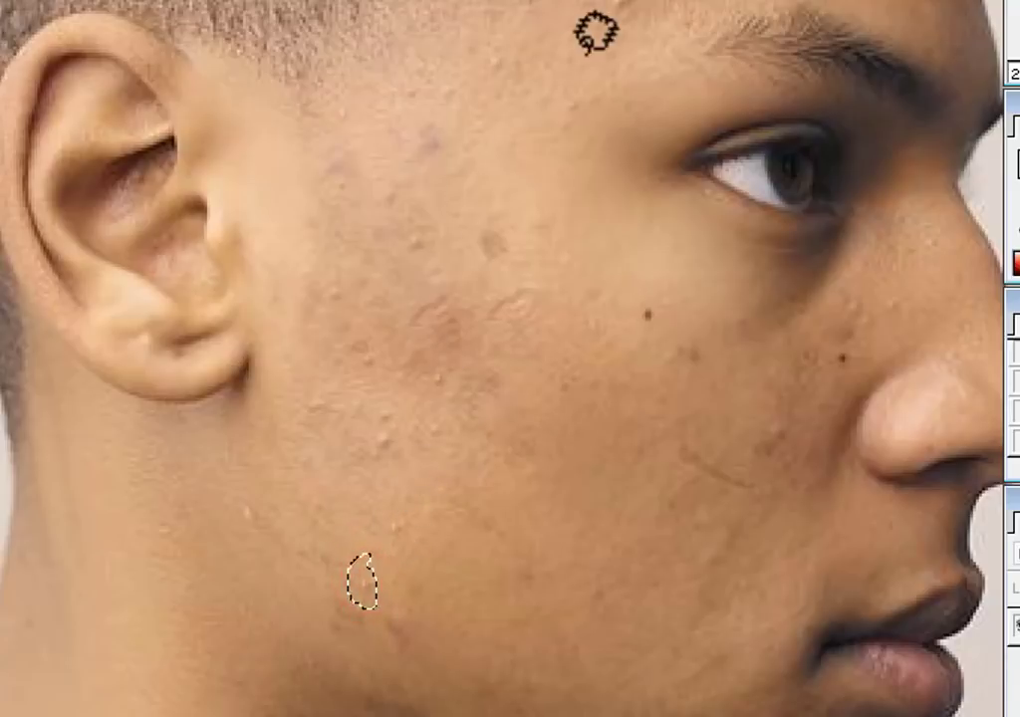
Patch the small bumps on the forehead above the eyebrow and toward the temple with neighbouring clean skin.
{"action": "left_click", "coordinate": [645, 3]}
{"action": "left_click_drag", "start_coordinate": [645, 2], "coordinate": [646, 2]}
{"action": "left_click_drag", "start_coordinate": [624, 17], "coordinate": [597, 43]}
{"action": "mouse_move", "coordinate": [531, 87]}
{"action": "left_mouse_down"}
{"action": "mouse_move", "coordinate": [551, 128]}
{"action": "mouse_move", "coordinate": [529, 81]}
{"action": "mouse_move", "coordinate": [579, 91]}
{"action": "left_mouse_up"}
Patch the brown spot on the upper cheek and the small bump and wrinkled scar below it with smoother skin.
{"action": "mouse_move", "coordinate": [528, 245]}
{"action": "left_mouse_down"}
{"action": "mouse_move", "coordinate": [560, 232]}
{"action": "mouse_move", "coordinate": [546, 285]}
{"action": "mouse_move", "coordinate": [604, 314]}
{"action": "mouse_move", "coordinate": [505, 337]}
{"action": "left_mouse_up"}
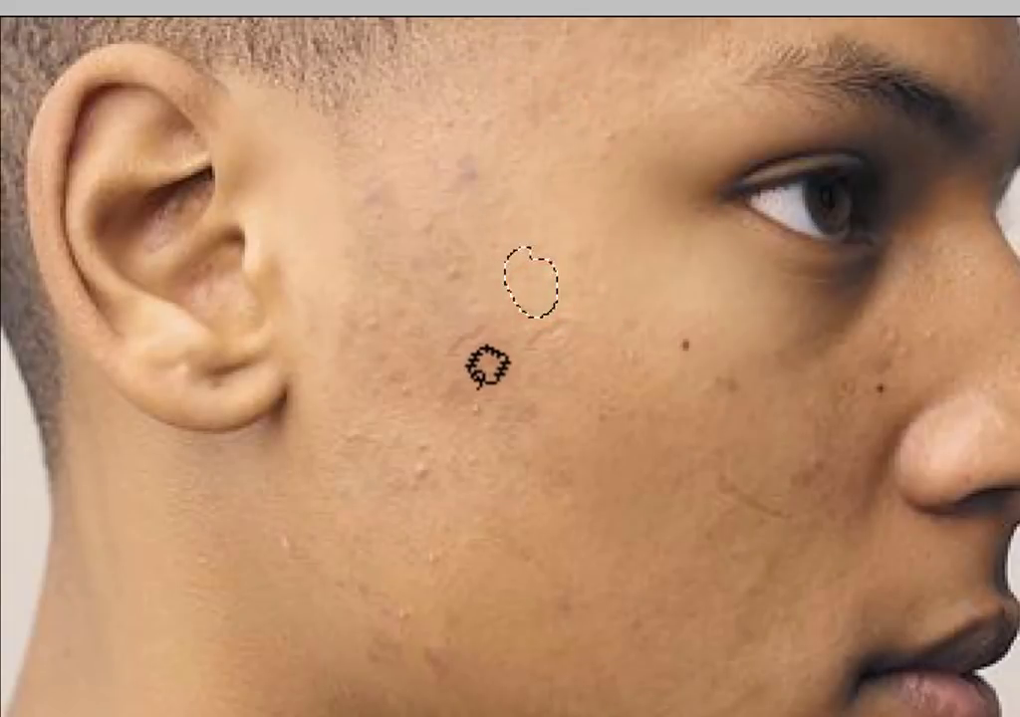
{"action": "mouse_move", "coordinate": [473, 387]}
{"action": "left_mouse_down"}
{"action": "mouse_move", "coordinate": [496, 414]}
{"action": "mouse_move", "coordinate": [473, 401]}
{"action": "mouse_move", "coordinate": [614, 392]}
{"action": "left_mouse_up"}
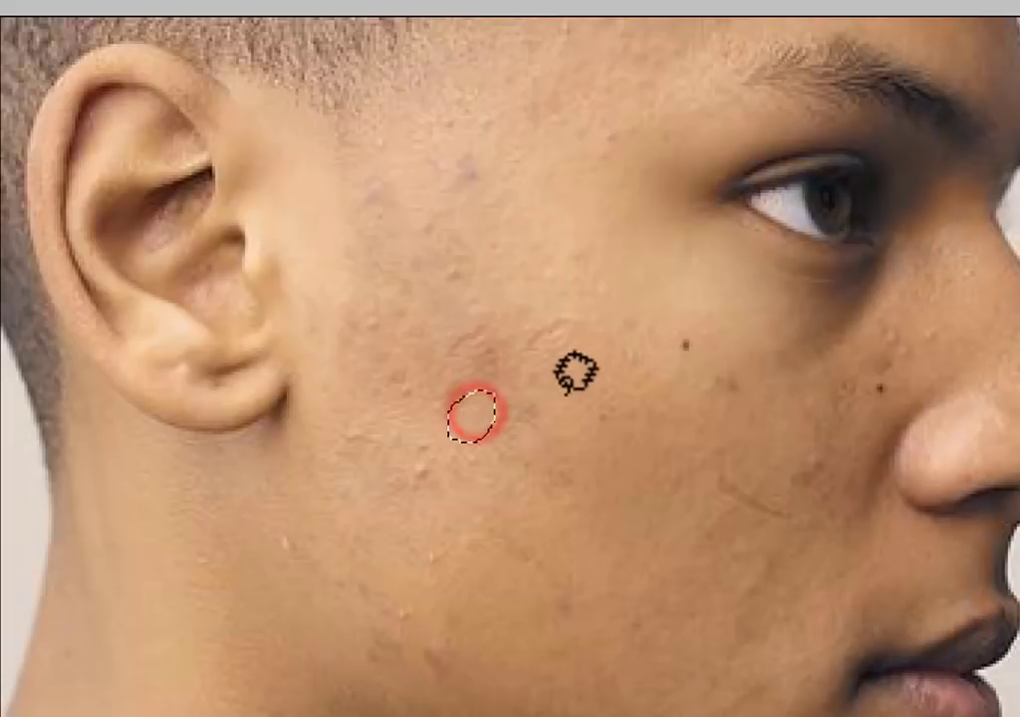
{"action": "left_click_drag", "start_coordinate": [569, 316], "coordinate": [562, 331]}
{"action": "left_click_drag", "start_coordinate": [552, 352], "coordinate": [614, 423]}
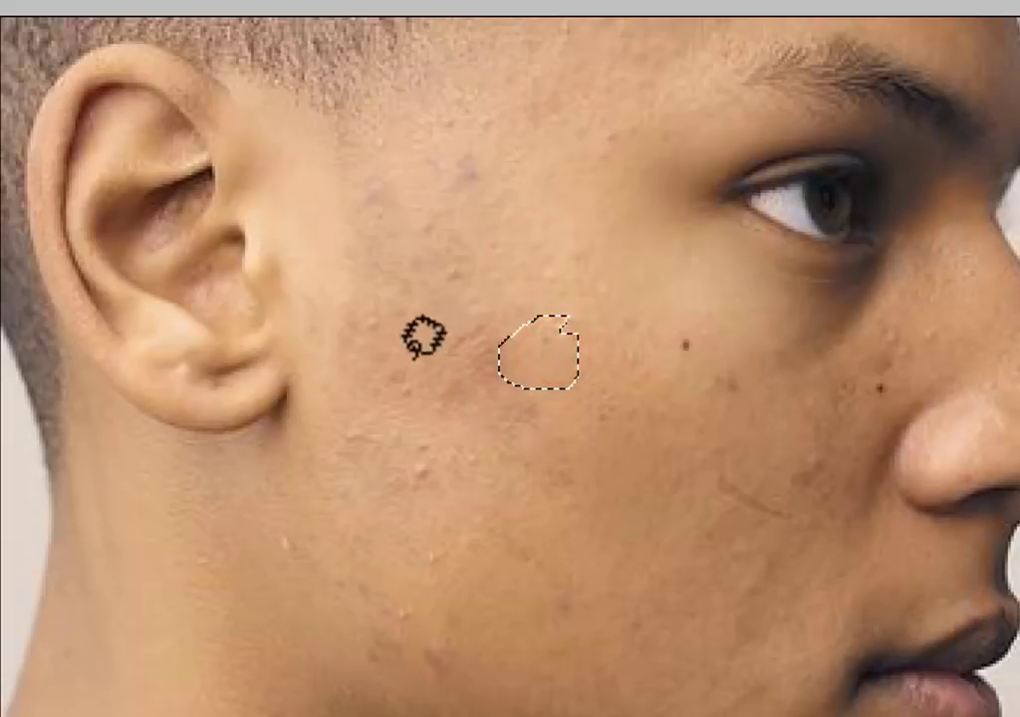
Patch the small bumps on the lower cheek, the dark spot on the jaw and the rough skin below the earlobe.
{"action": "mouse_move", "coordinate": [414, 444]}
{"action": "left_mouse_down"}
{"action": "mouse_move", "coordinate": [402, 490]}
{"action": "mouse_move", "coordinate": [439, 459]}
{"action": "mouse_move", "coordinate": [428, 456]}
{"action": "mouse_move", "coordinate": [436, 490]}
{"action": "mouse_move", "coordinate": [505, 534]}
{"action": "left_mouse_up"}
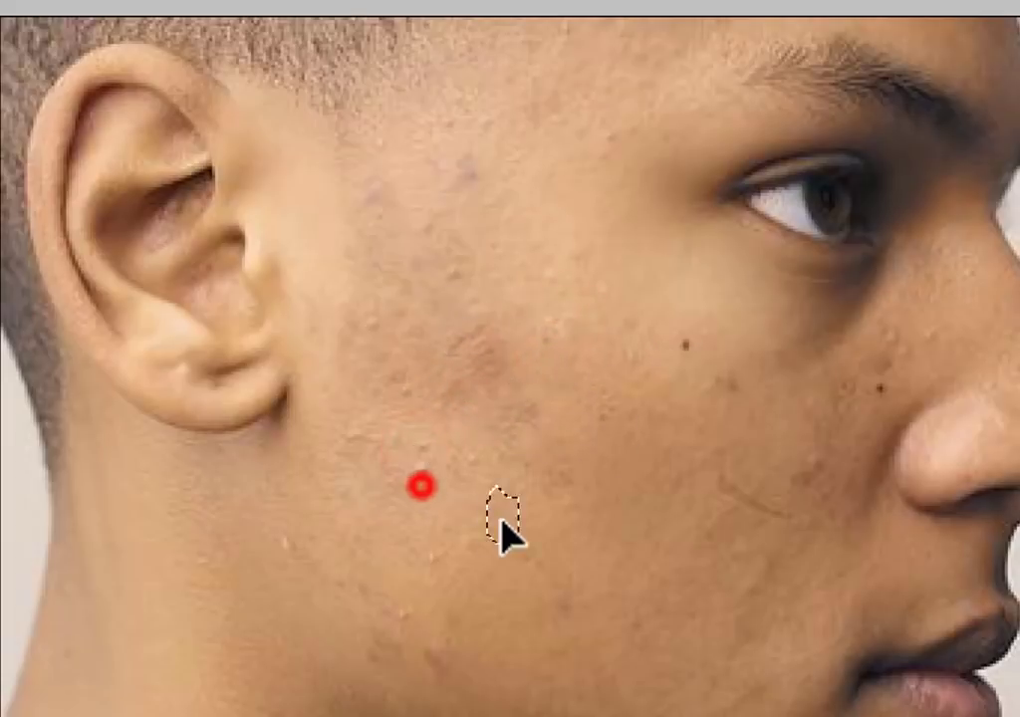
{"action": "mouse_move", "coordinate": [422, 633]}
{"action": "left_mouse_down"}
{"action": "mouse_move", "coordinate": [450, 682]}
{"action": "mouse_move", "coordinate": [466, 629]}
{"action": "mouse_move", "coordinate": [437, 638]}
{"action": "mouse_move", "coordinate": [486, 596]}
{"action": "left_mouse_up"}
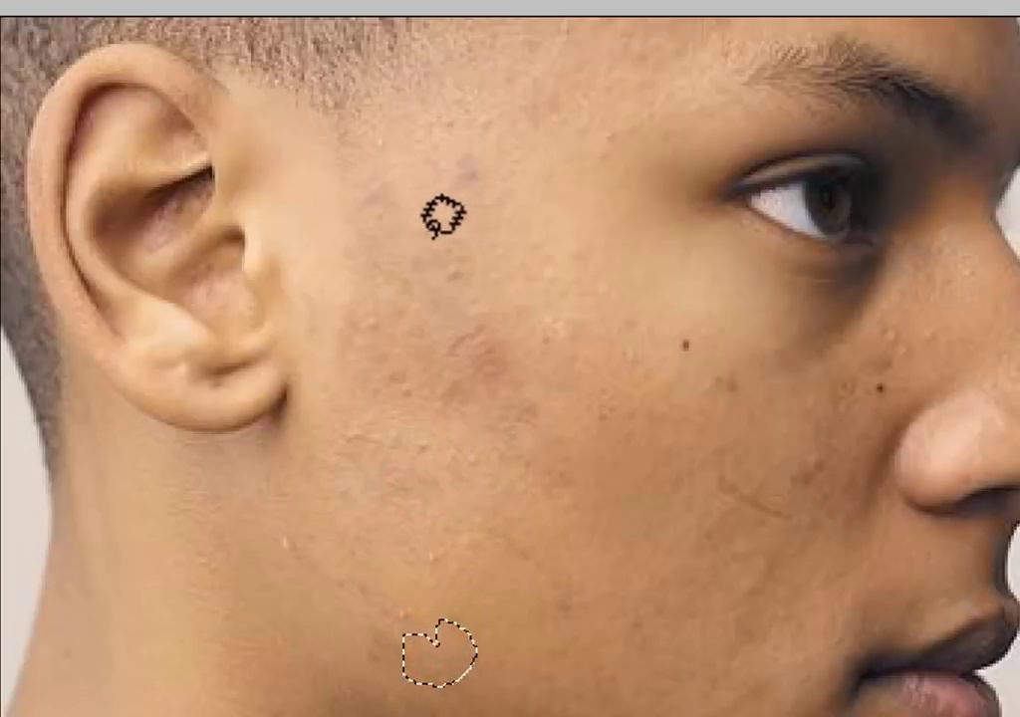
{"action": "mouse_move", "coordinate": [368, 408]}
{"action": "left_mouse_down"}
{"action": "mouse_move", "coordinate": [346, 417]}
{"action": "mouse_move", "coordinate": [477, 453]}
{"action": "mouse_move", "coordinate": [370, 406]}
{"action": "mouse_move", "coordinate": [481, 518]}
{"action": "mouse_move", "coordinate": [419, 560]}
{"action": "left_mouse_up"}
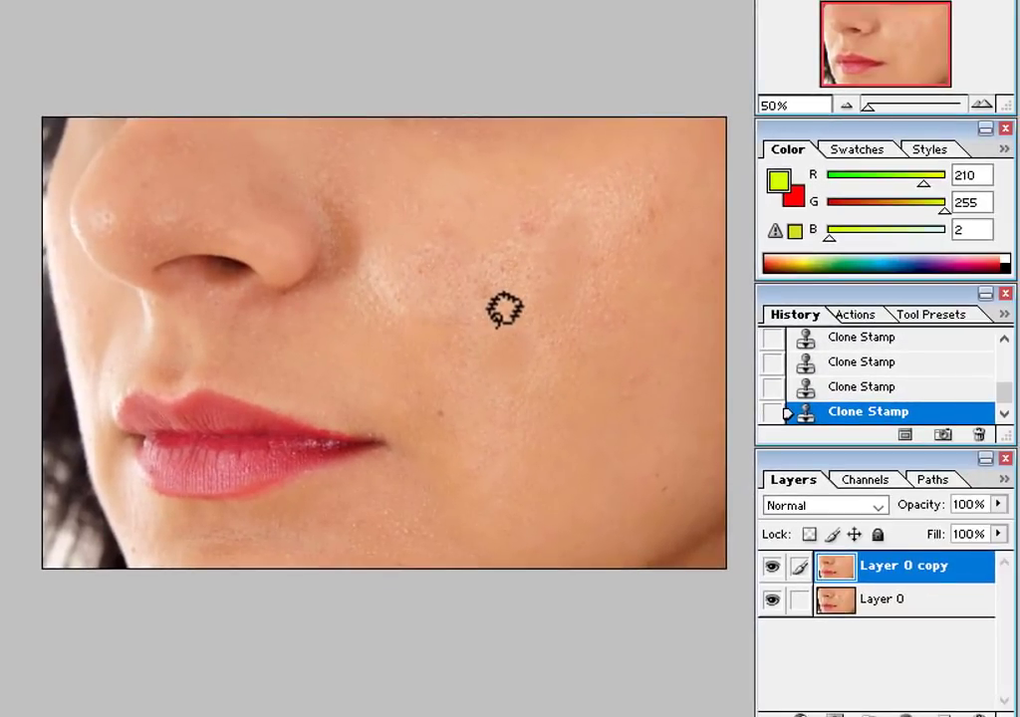
Hide and show Layer 0 copy in the woman's photo to compare the retouched skin with the original.
{"action": "left_click", "coordinate": [773, 566]}
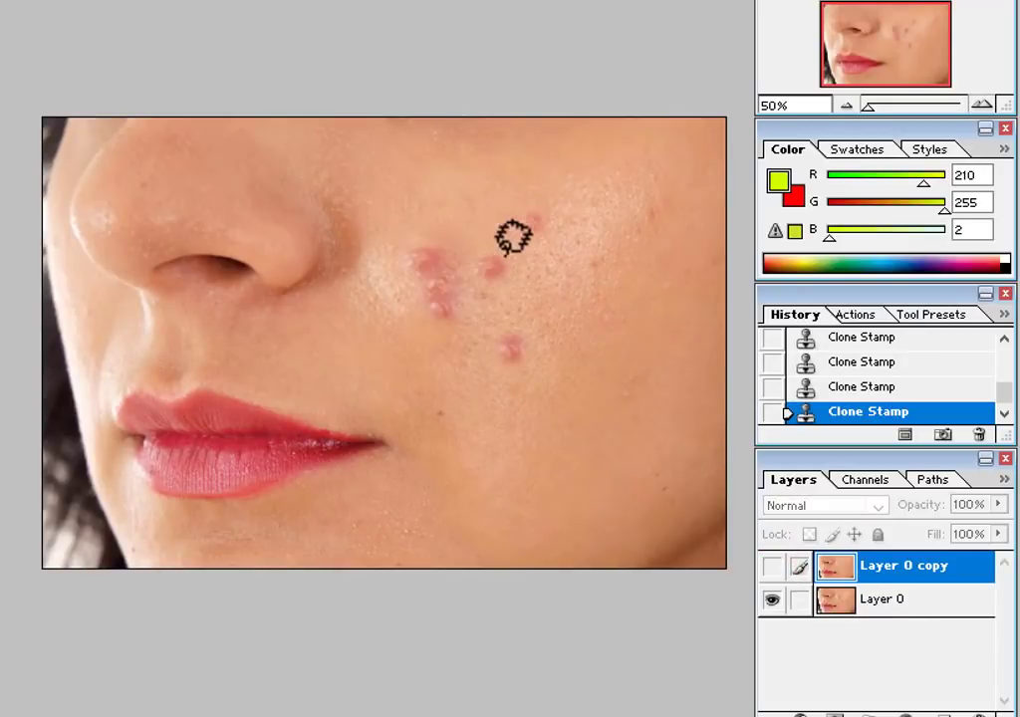
{"action": "left_click", "coordinate": [772, 567]}
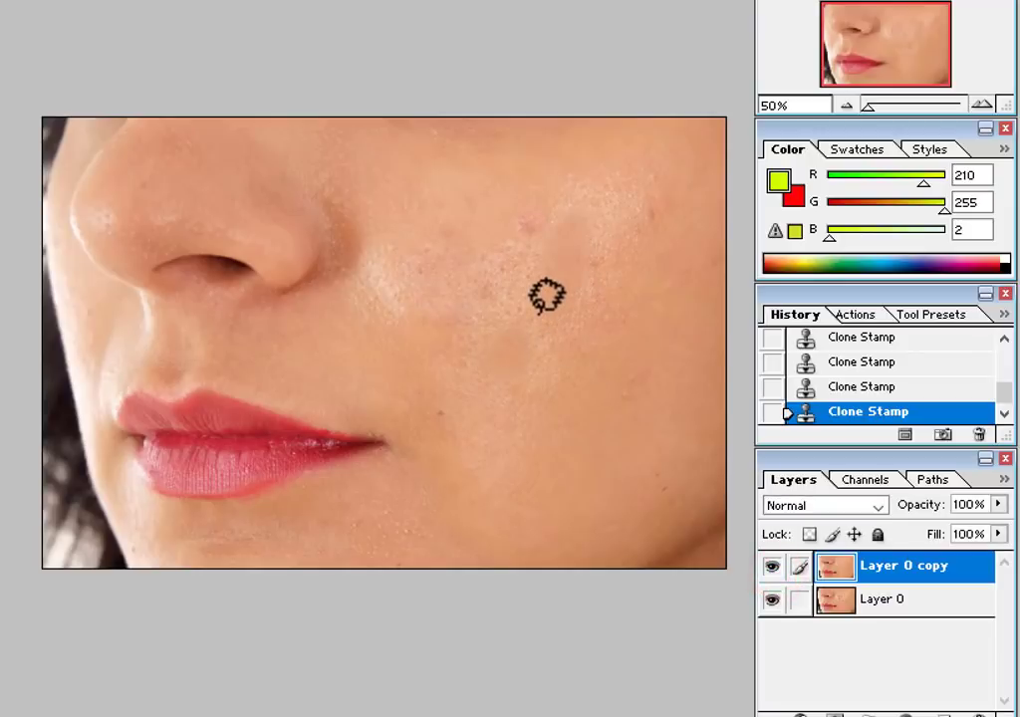